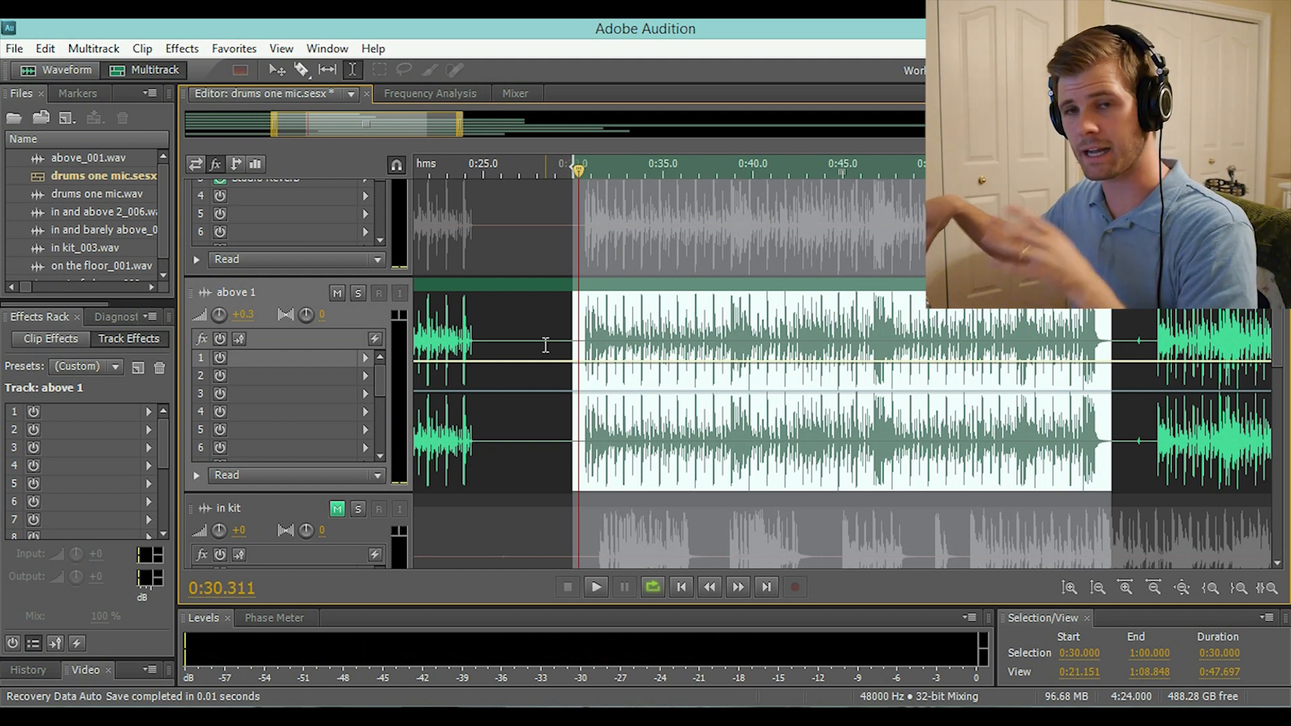
Audition the selection starting at 0:30 on the above 1 track and, with the mutes swapped, on the above track.
{"action": "key", "text": "space"}
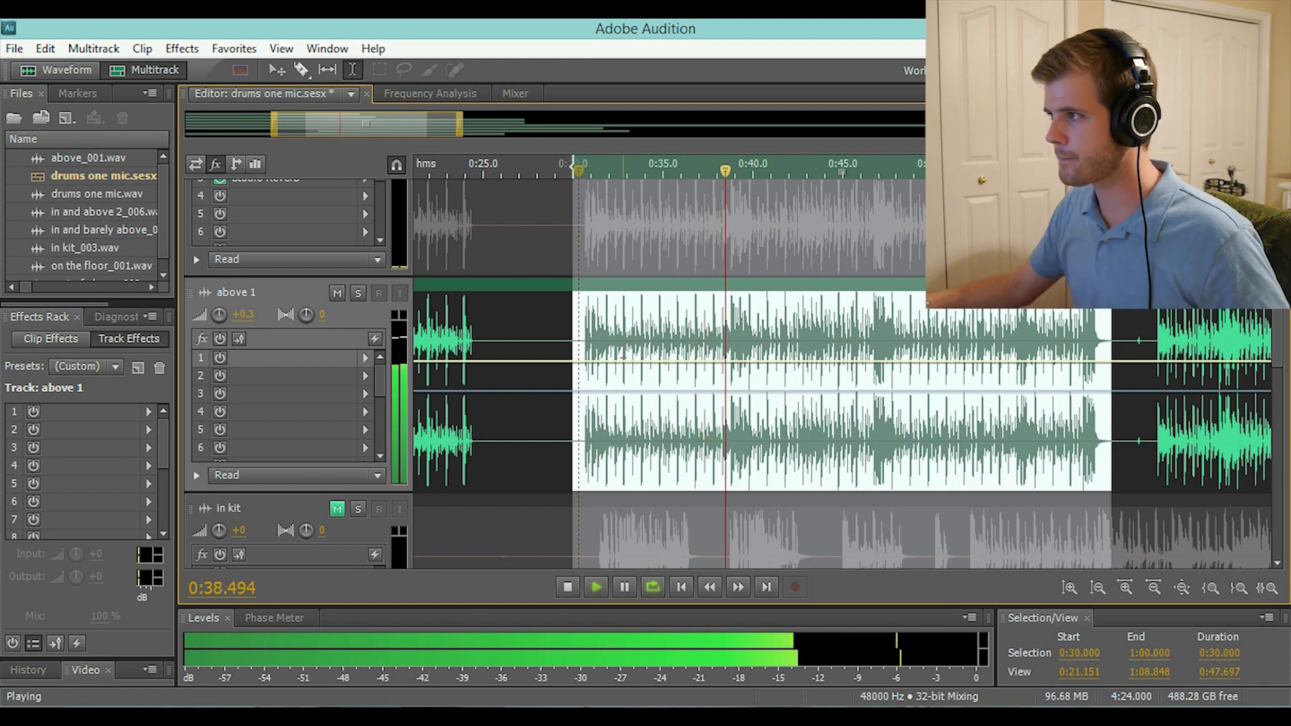
{"action": "key", "text": "space"}
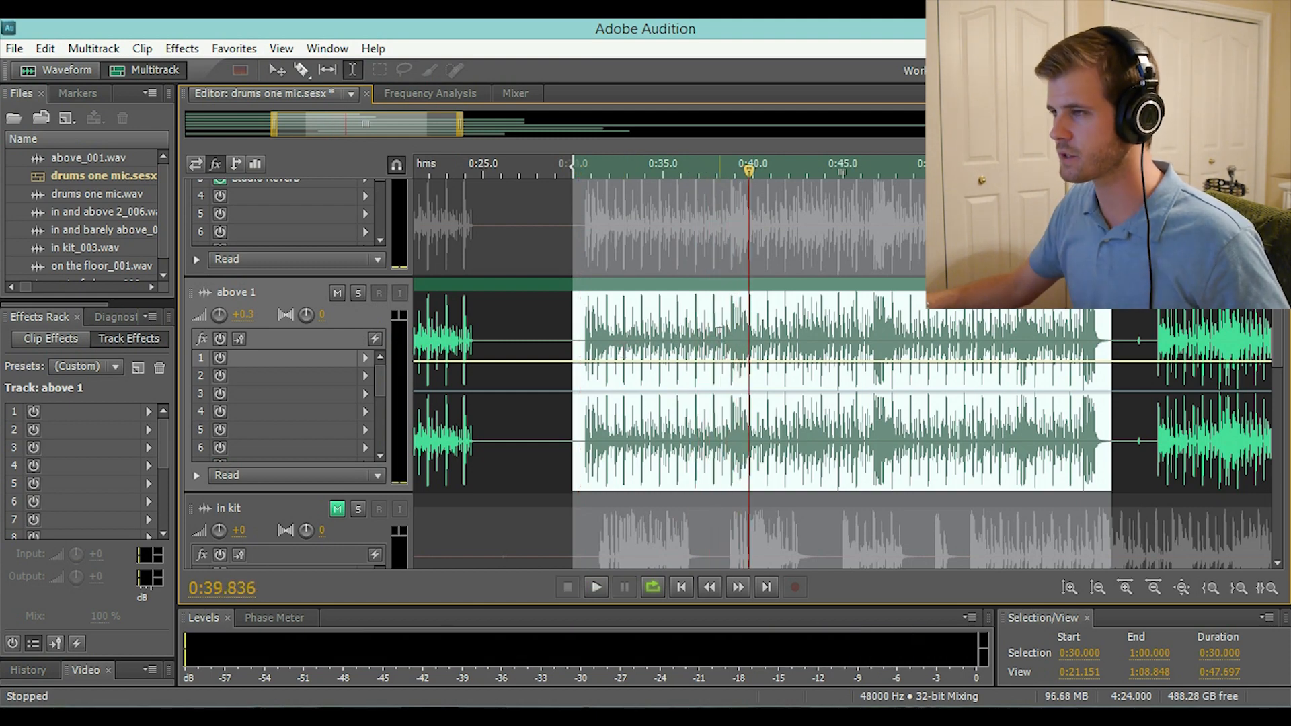
{"action": "scroll", "coordinate": [720, 327], "scroll_direction": "up", "scroll_amount": 4}
{"action": "left_click", "coordinate": [337, 463]}
{"action": "left_click", "coordinate": [337, 247]}
{"action": "left_click_drag", "start_coordinate": [595, 165], "coordinate": [574, 166]}
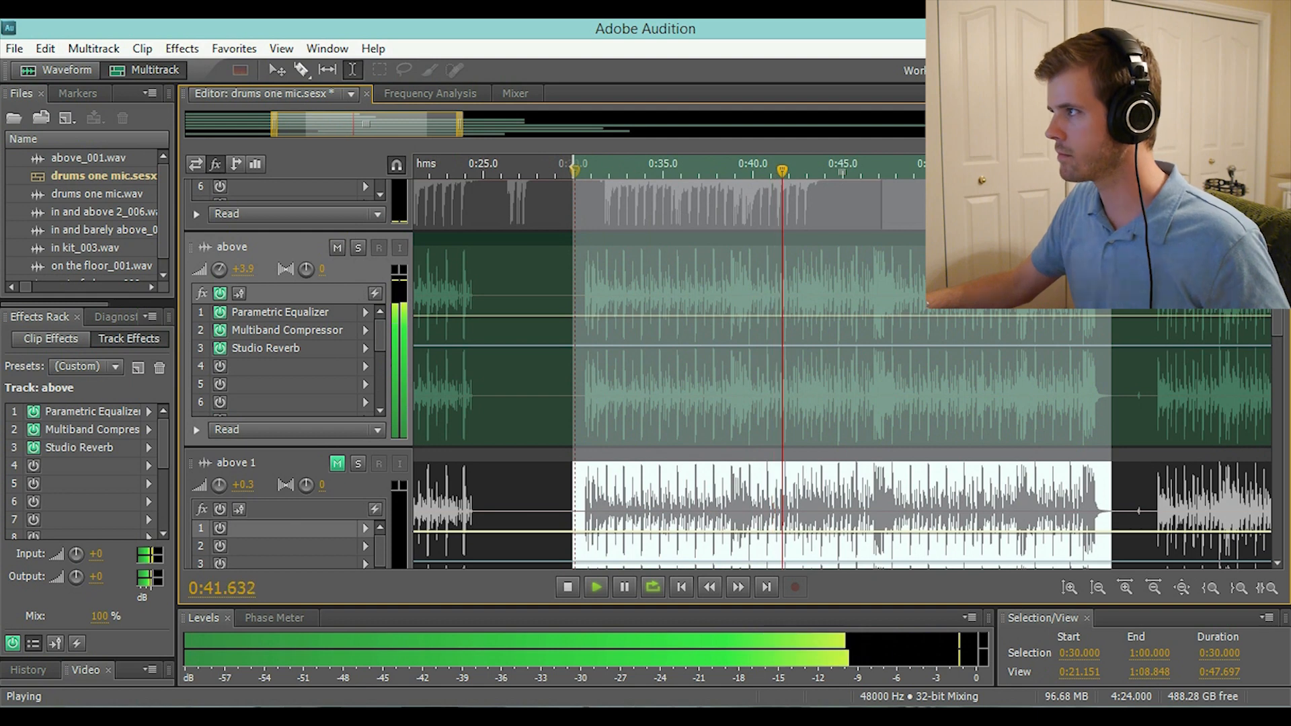
{"action": "key", "text": "space"}
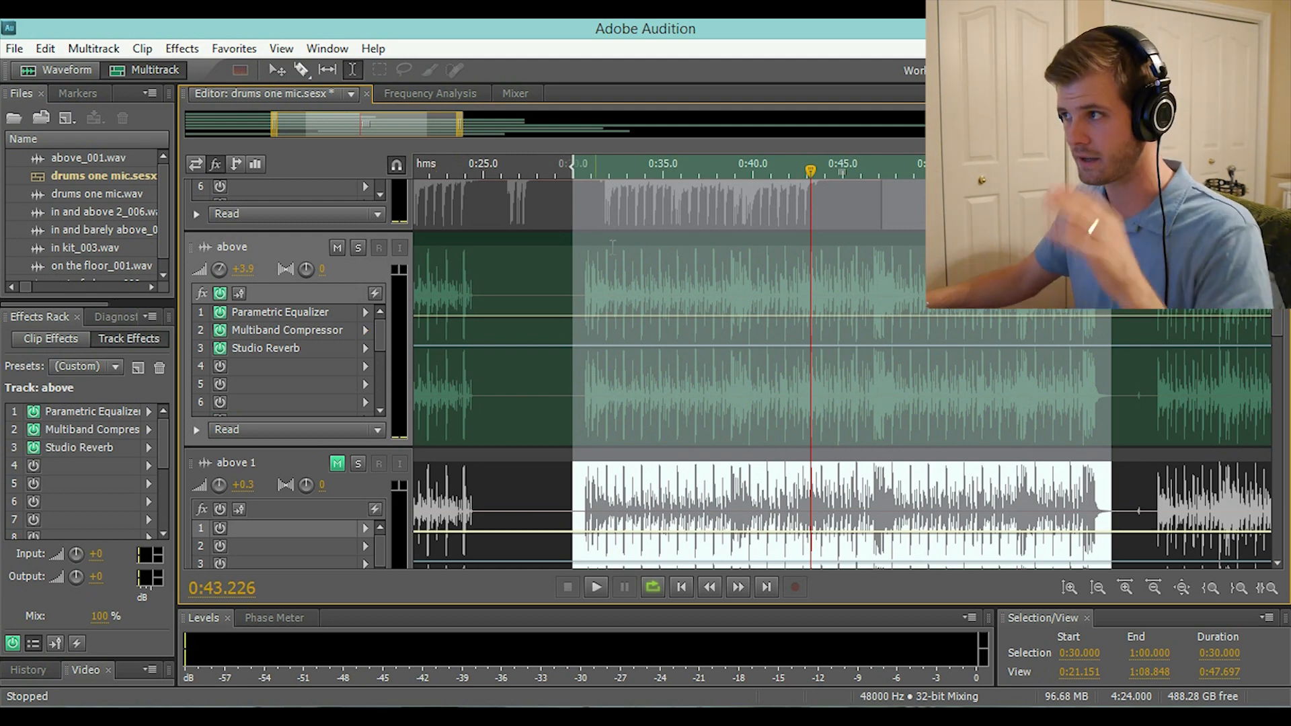
Return the playhead to about 0:30 and add a Parametric Equalizer to the first effect slot of the above 1 track.
{"action": "left_click", "coordinate": [580, 174]}
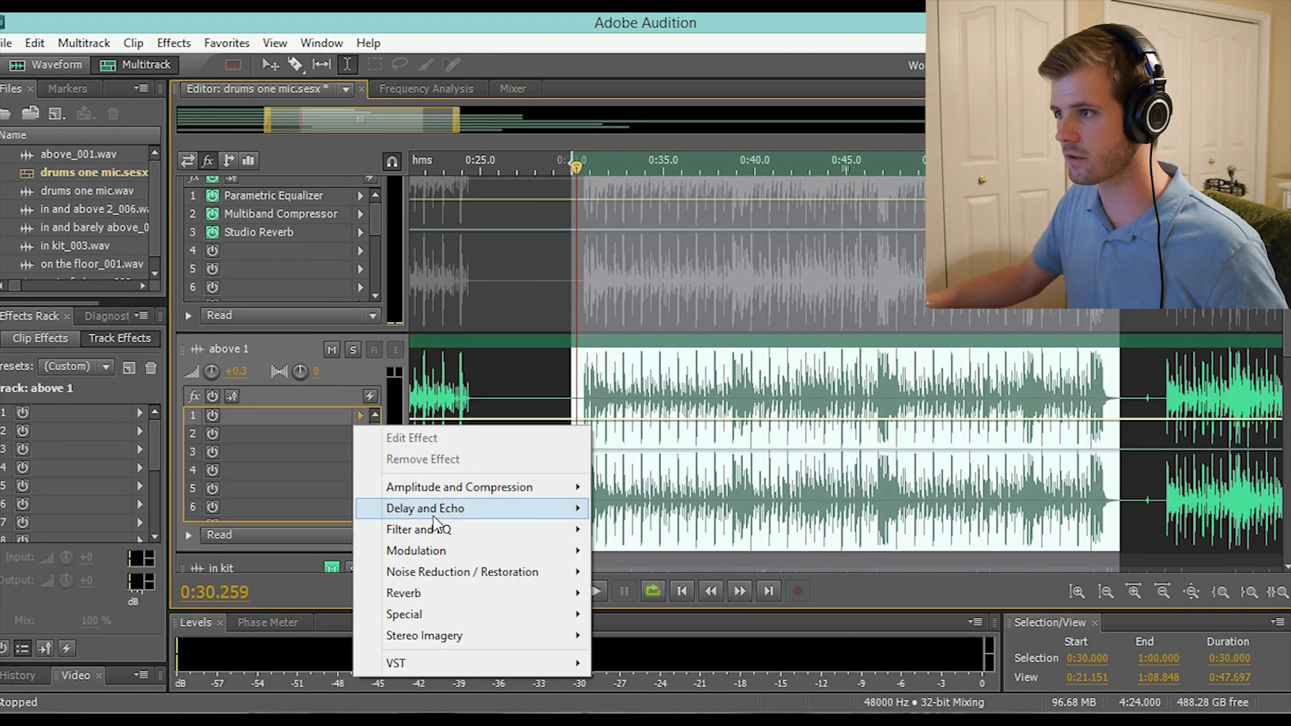
{"action": "mouse_move", "coordinate": [437, 533]}
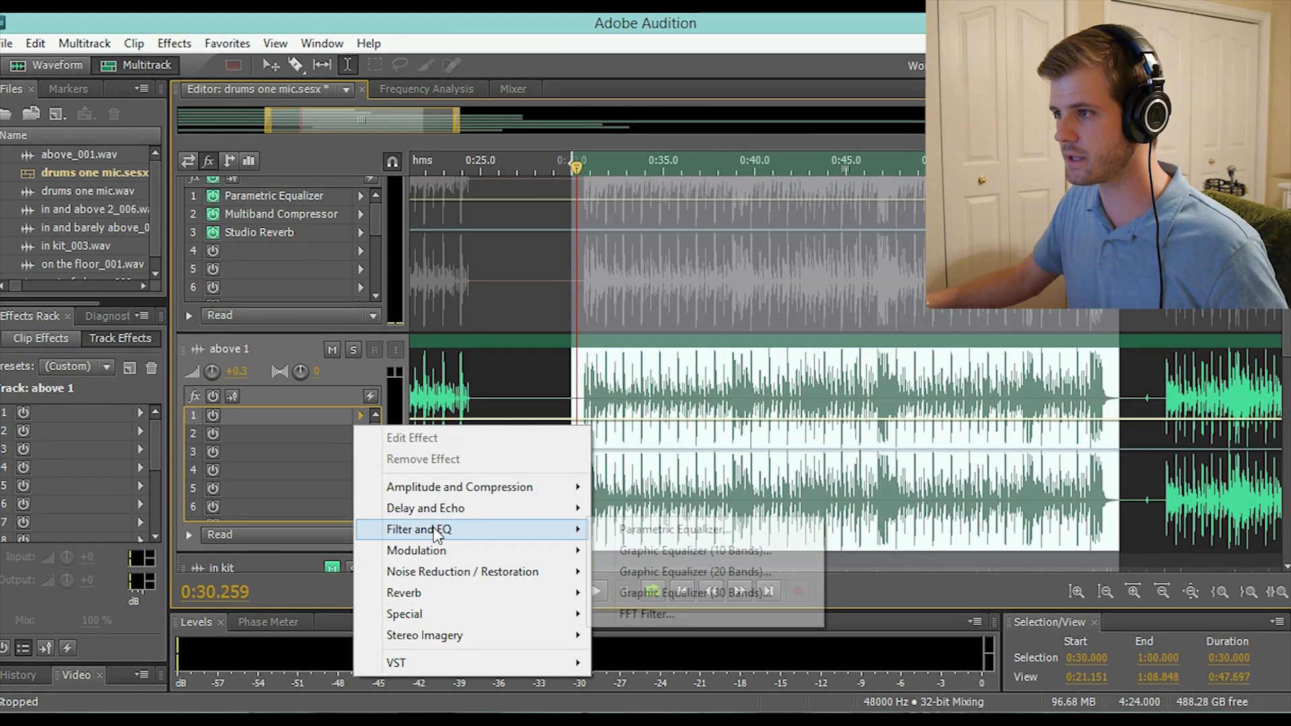
{"action": "left_click", "coordinate": [703, 529]}
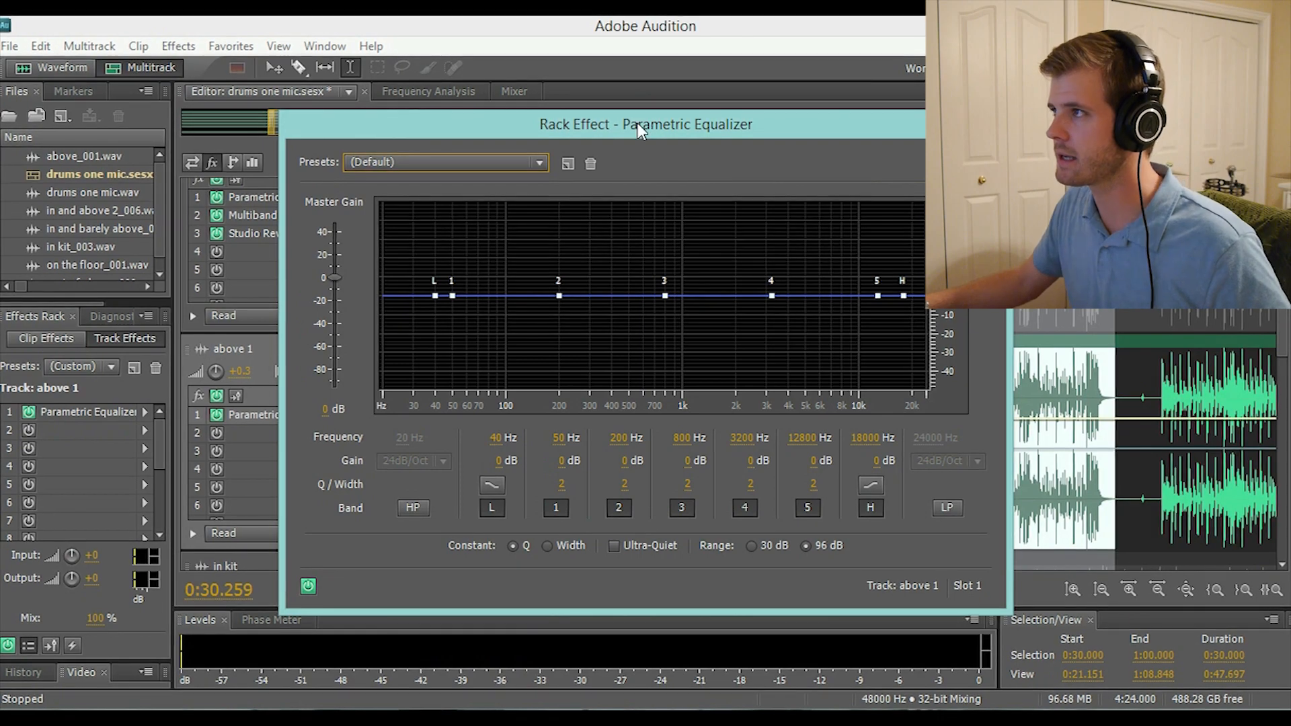
{"action": "left_click_drag", "start_coordinate": [638, 123], "coordinate": [556, 125]}
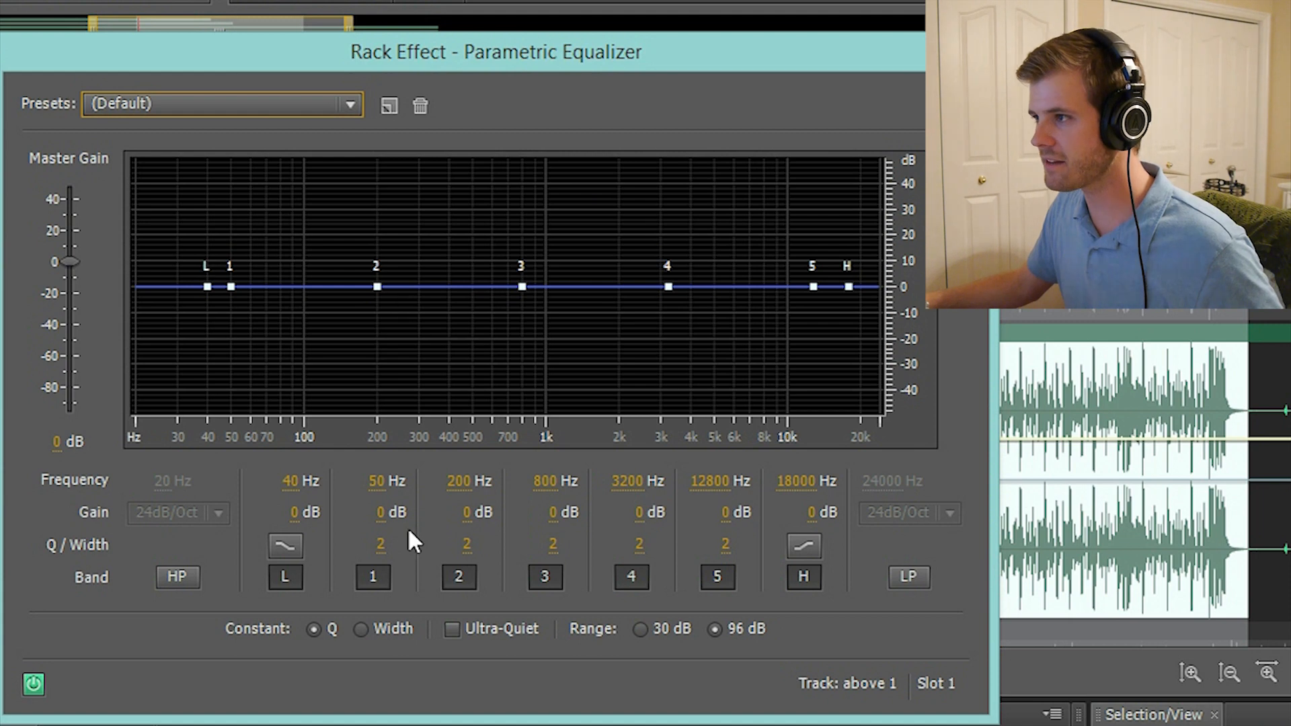
Give EQ band 2 a narrow boost of 35.4 dB with Q 45.6 and sweep its frequency during playback to 444 Hz.
{"action": "mouse_move", "coordinate": [376, 288]}
{"action": "left_mouse_down"}
{"action": "mouse_move", "coordinate": [381, 250]}
{"action": "mouse_move", "coordinate": [379, 284]}
{"action": "left_mouse_up"}
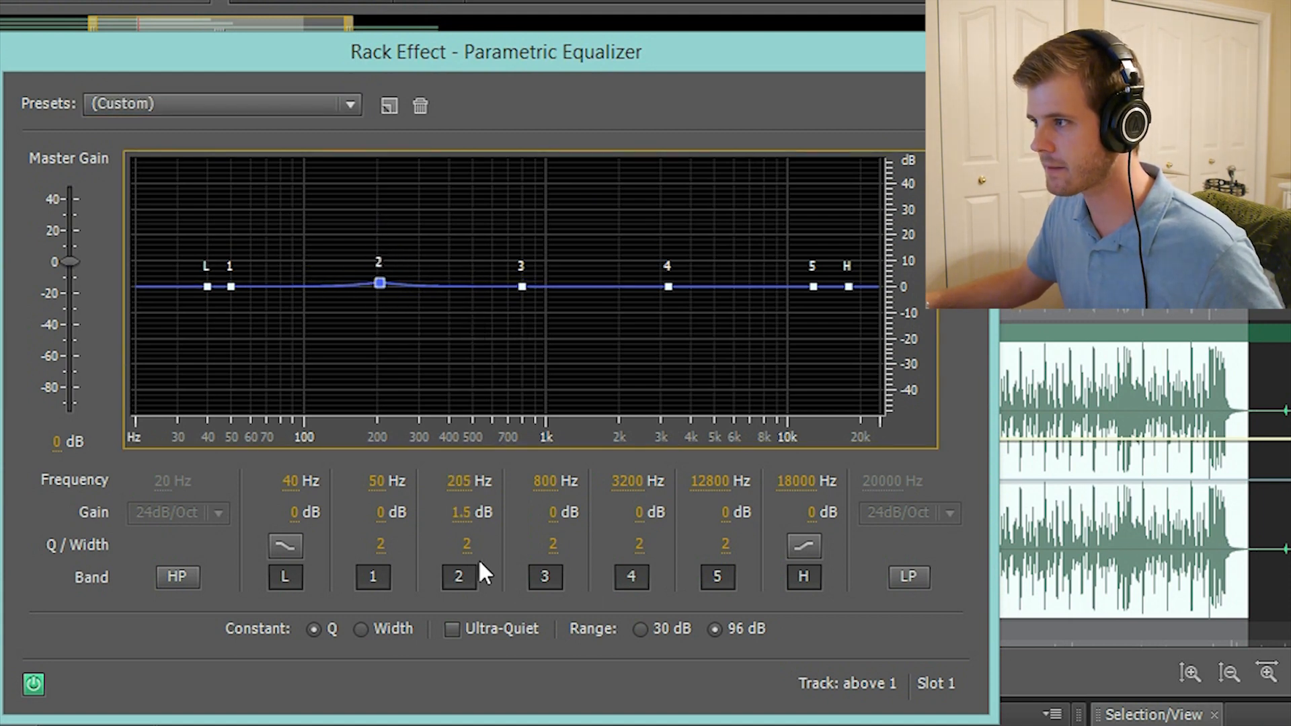
{"action": "left_click_drag", "start_coordinate": [464, 552], "coordinate": [631, 552]}
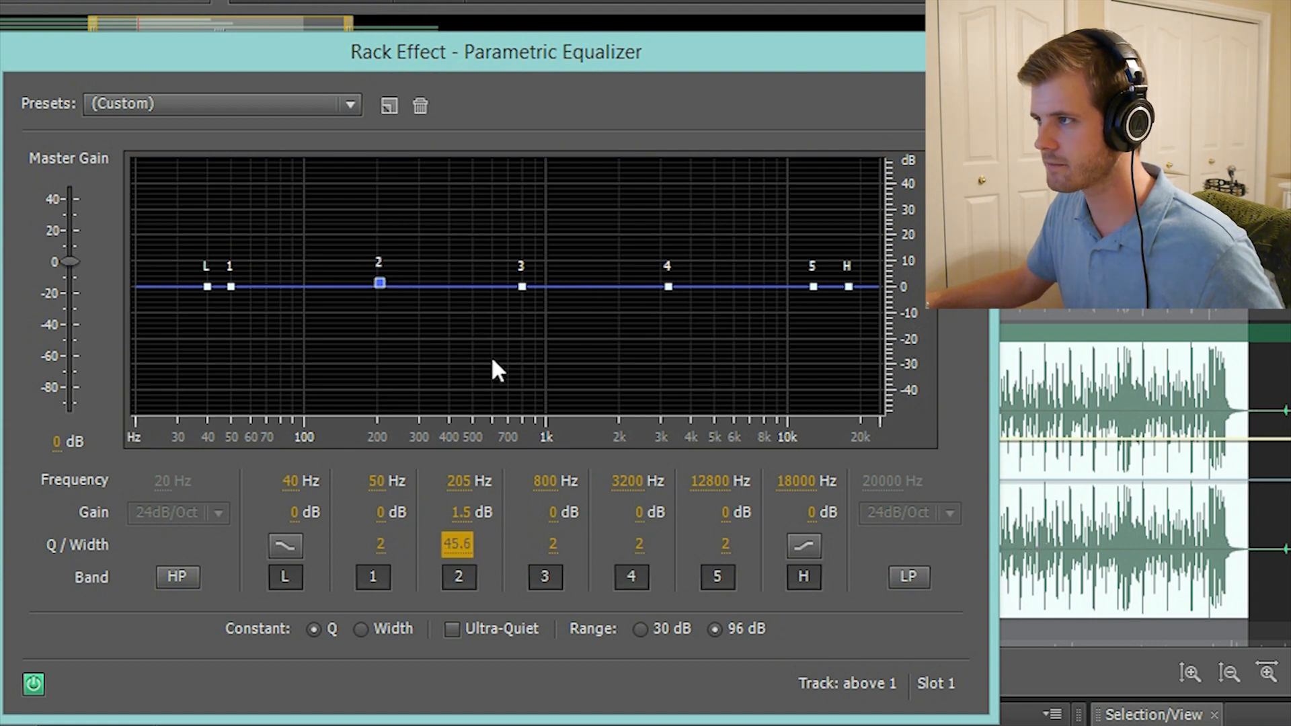
{"action": "left_click_drag", "start_coordinate": [455, 518], "coordinate": [902, 513]}
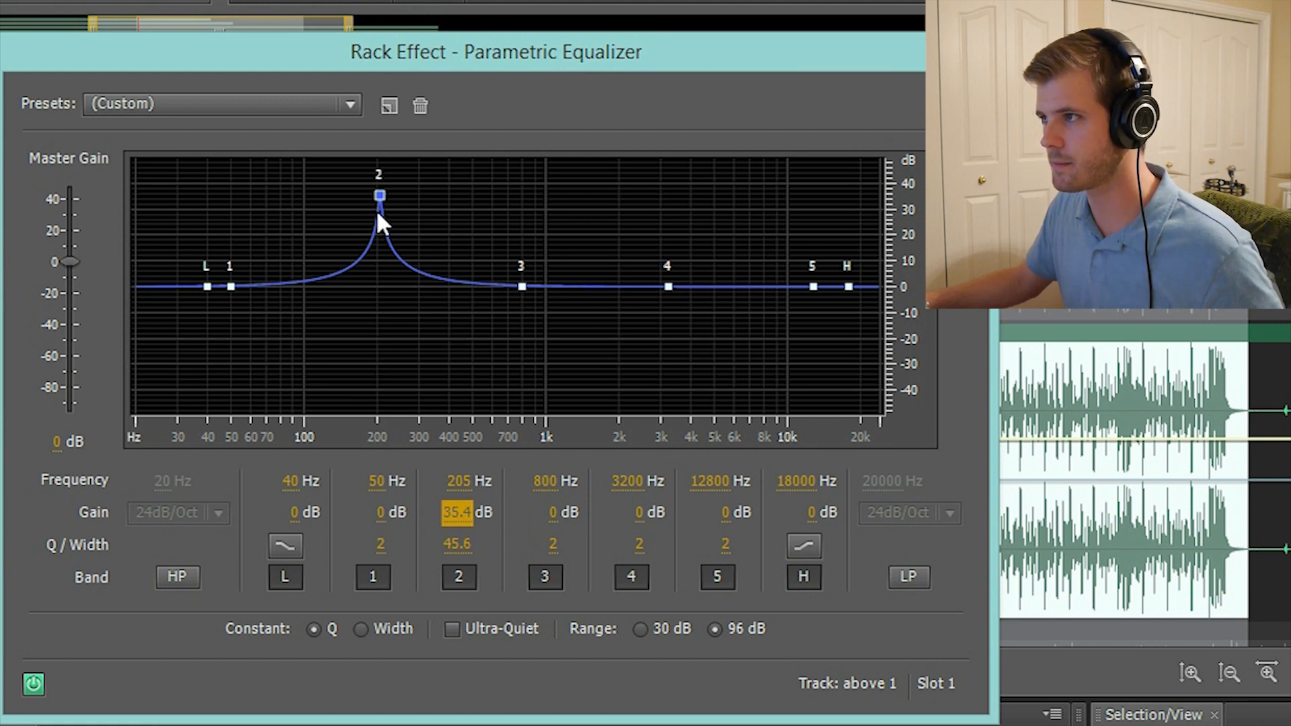
{"action": "mouse_move", "coordinate": [376, 197]}
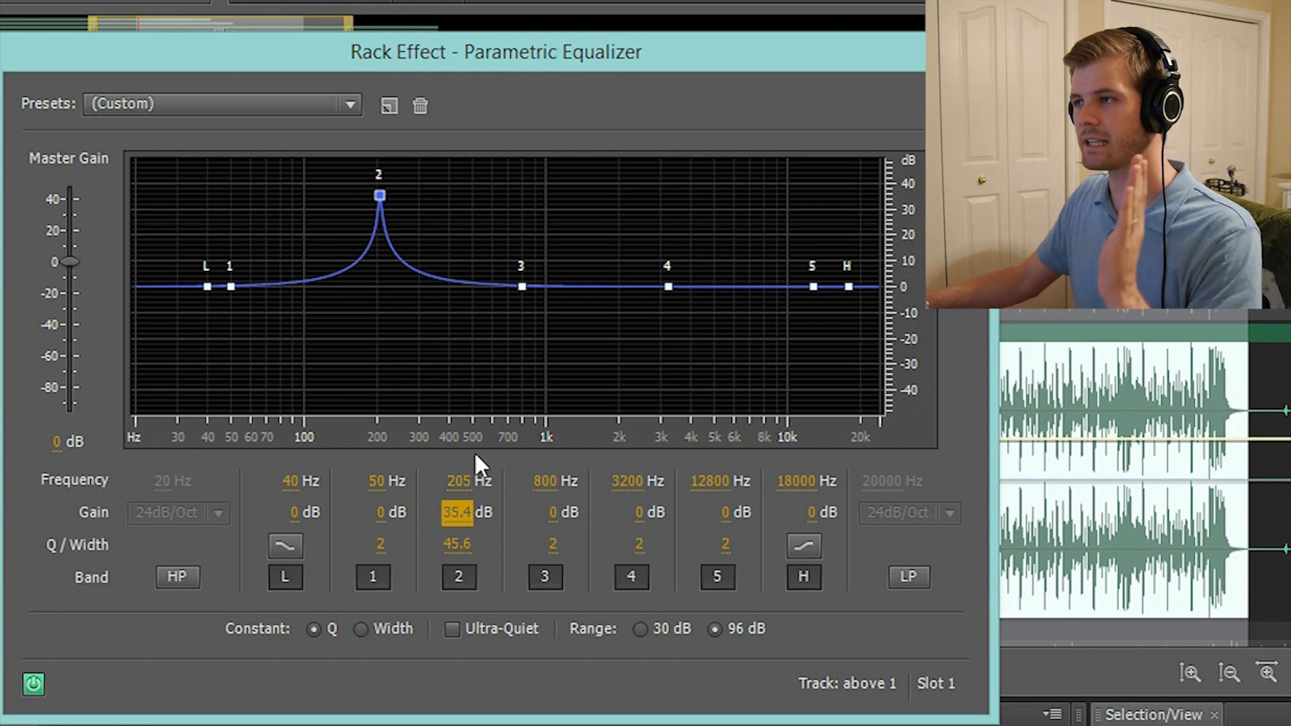
{"action": "left_click_drag", "start_coordinate": [461, 482], "coordinate": [508, 493]}
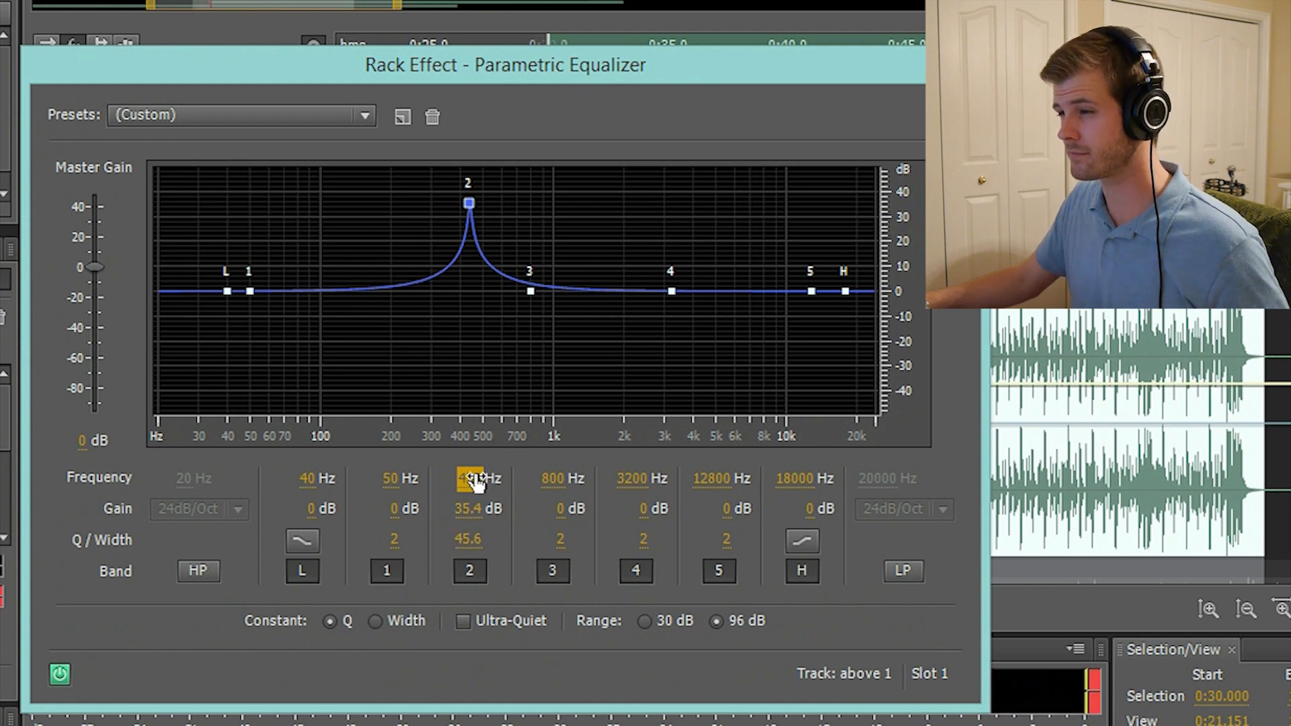
{"action": "left_click_drag", "start_coordinate": [474, 483], "coordinate": [501, 482]}
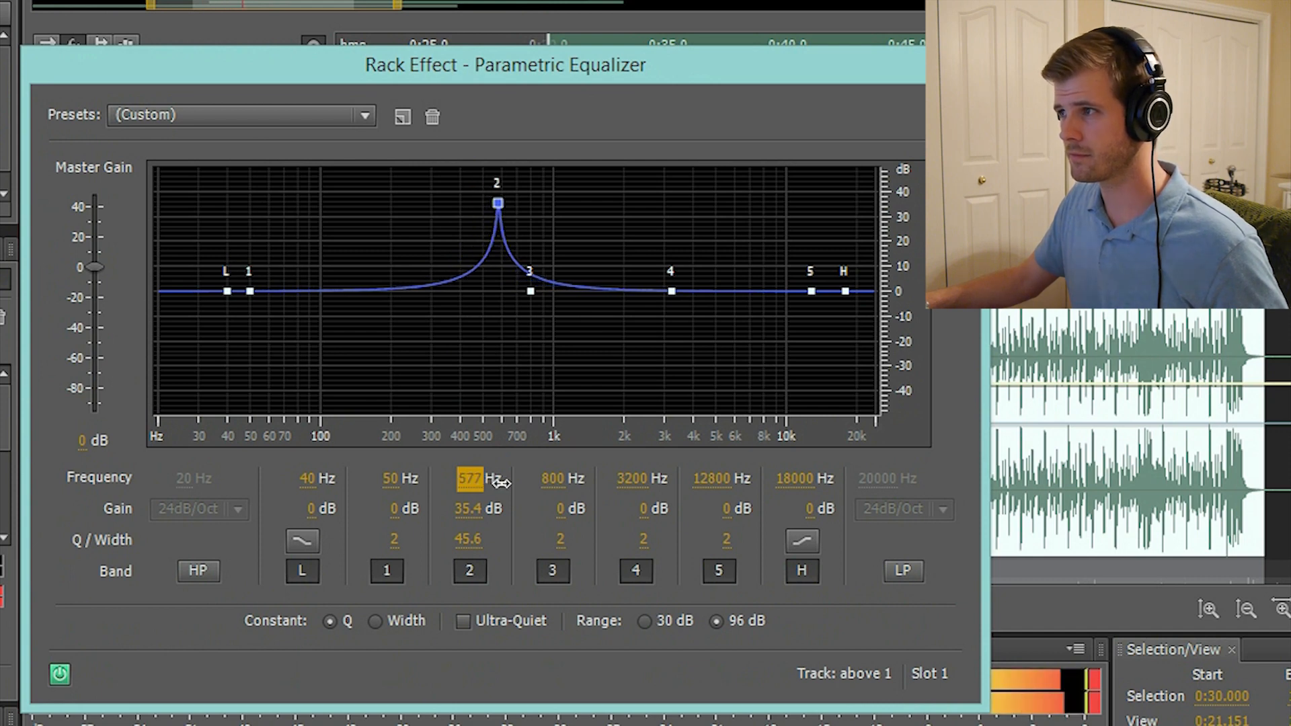
{"action": "left_click_drag", "start_coordinate": [501, 483], "coordinate": [489, 484]}
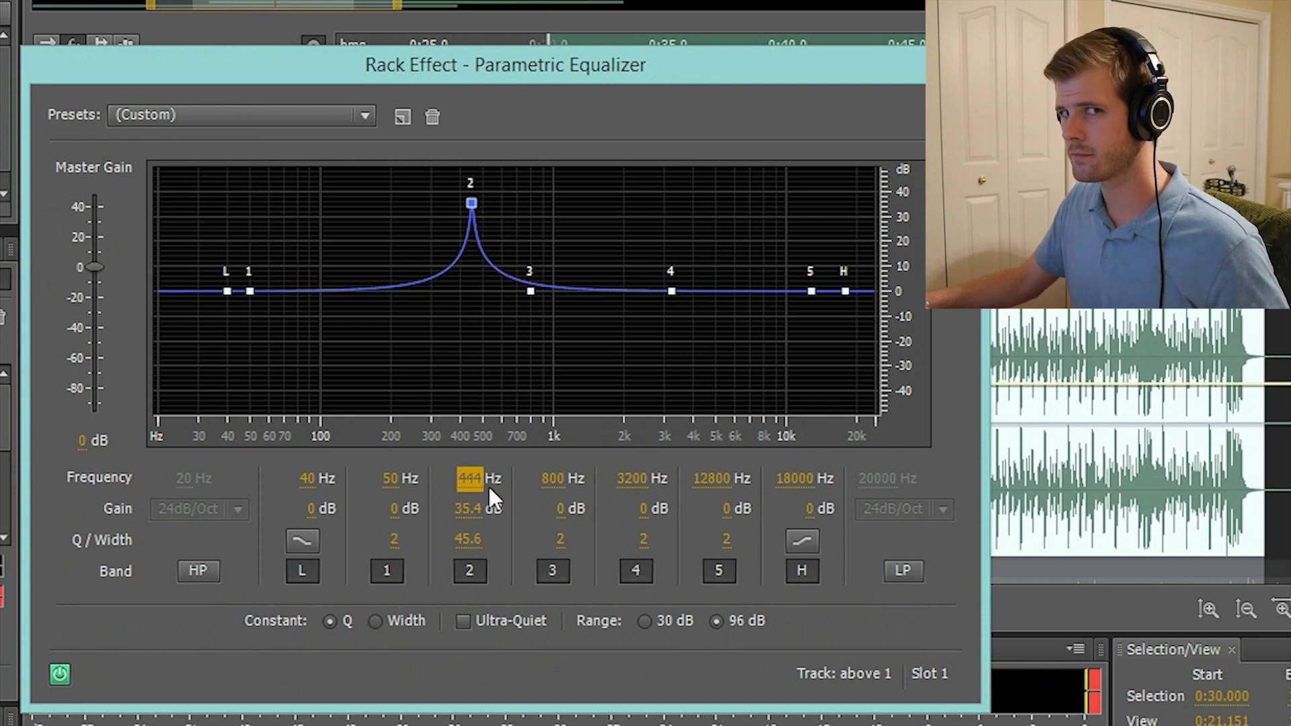
Turn band 2 into a cut with a gain of -12.9 dB and a Q of 27.4.
{"action": "left_click_drag", "start_coordinate": [463, 517], "coordinate": [92, 521]}
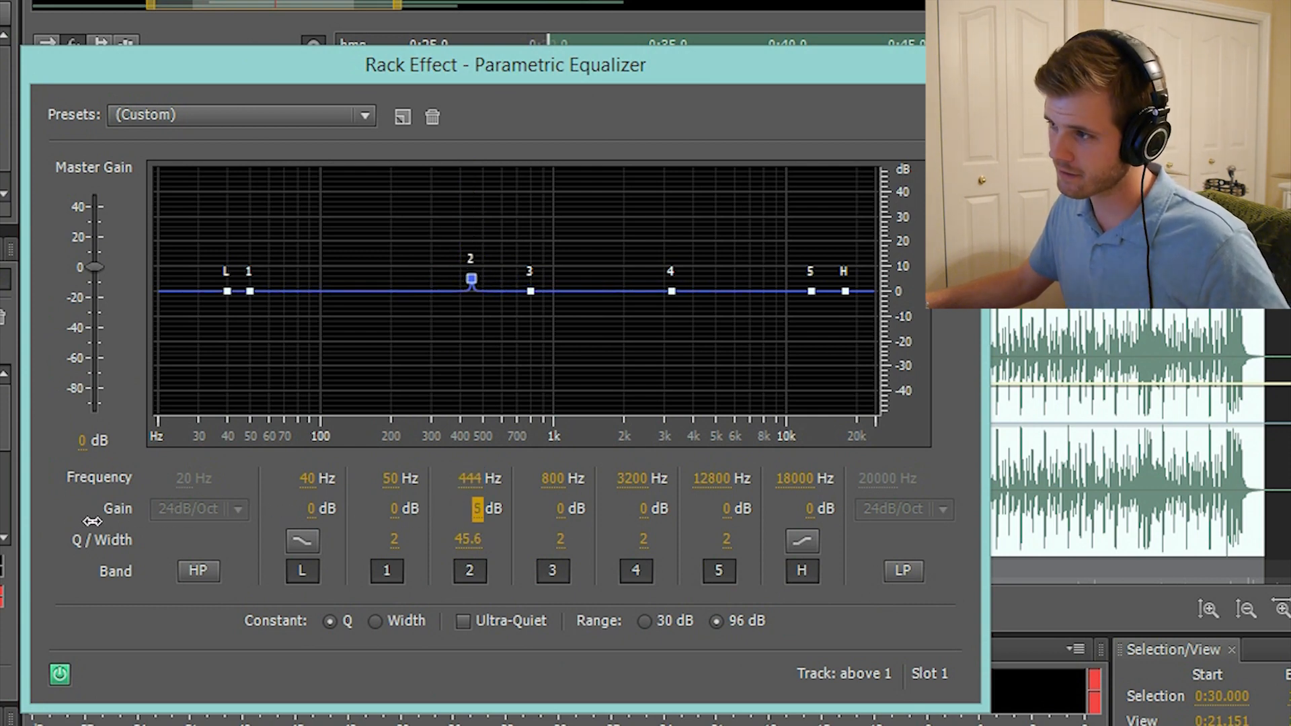
{"action": "left_click_drag", "start_coordinate": [3, 521], "coordinate": [0, 521]}
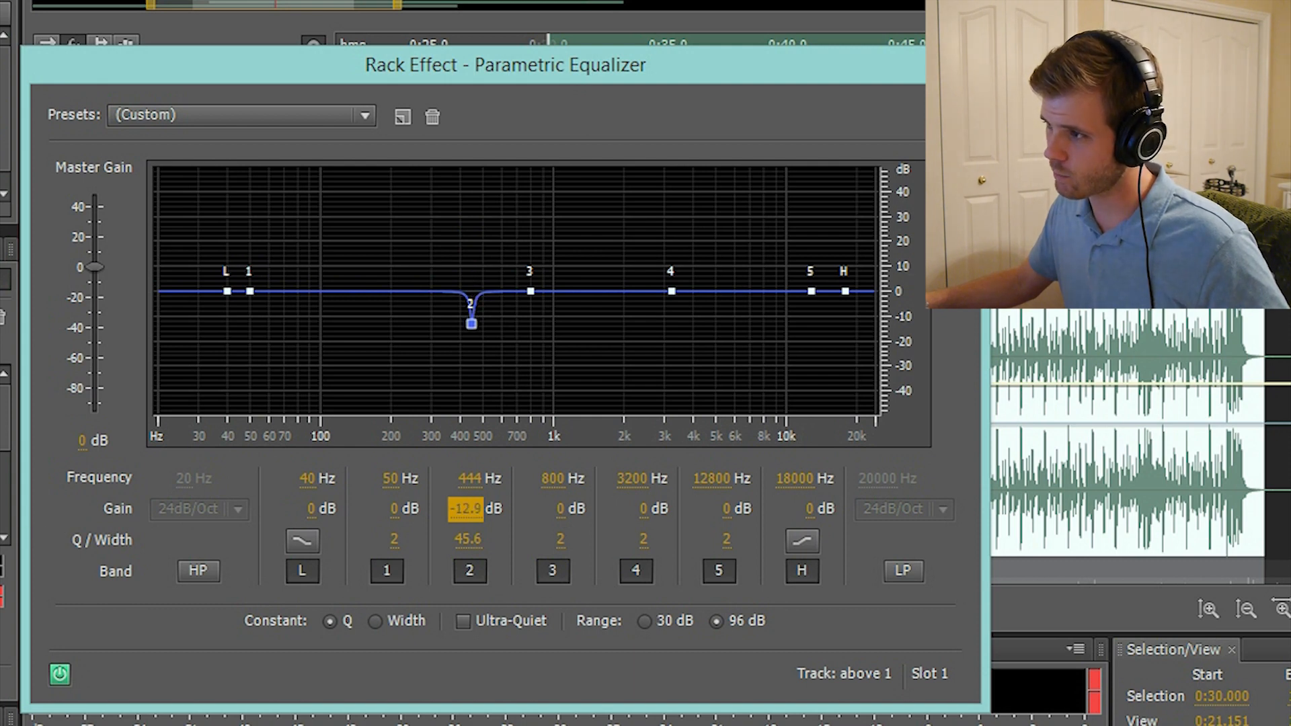
{"action": "left_click", "coordinate": [468, 542]}
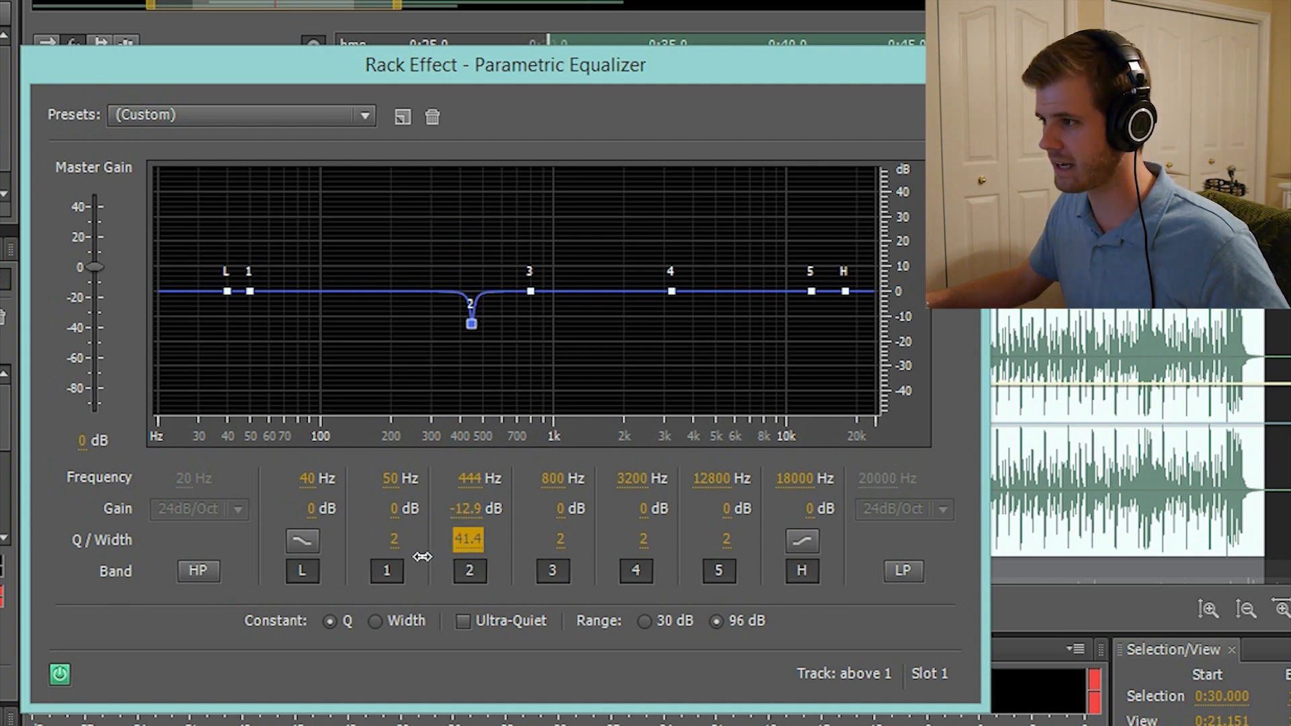
{"action": "left_click_drag", "start_coordinate": [334, 557], "coordinate": [154, 546]}
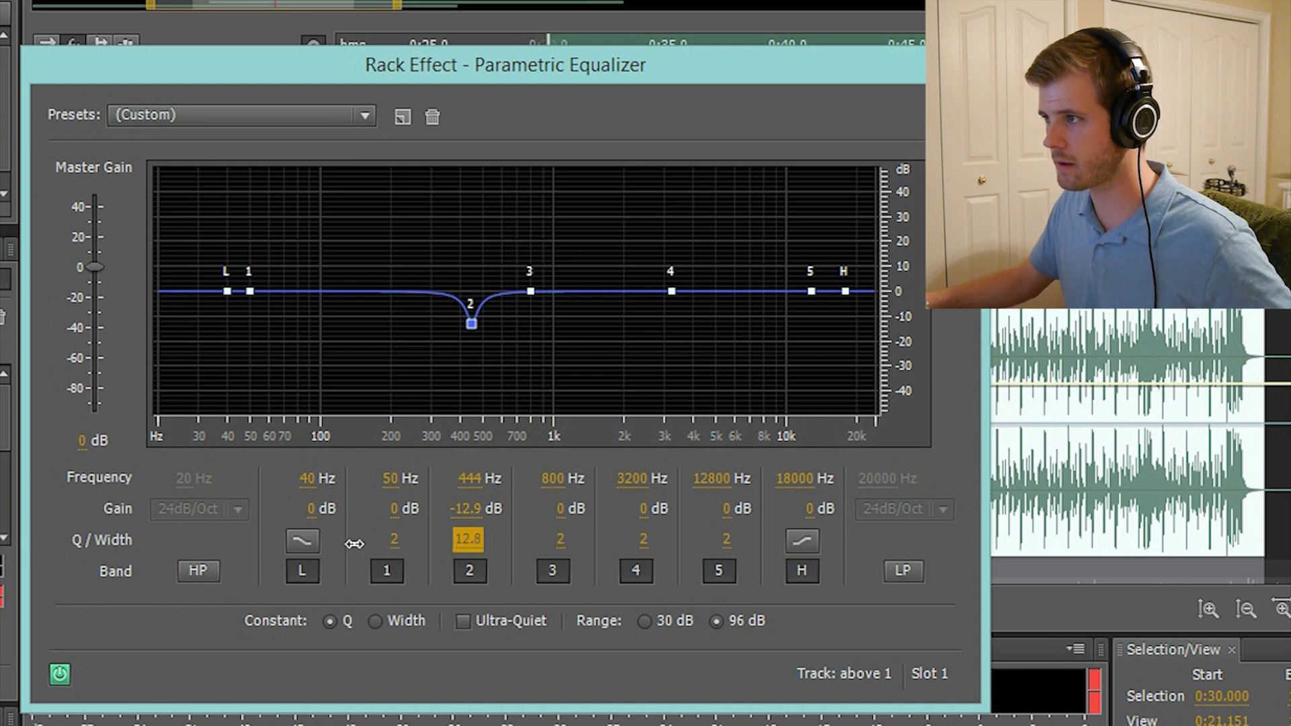
{"action": "left_click_drag", "start_coordinate": [354, 543], "coordinate": [524, 535]}
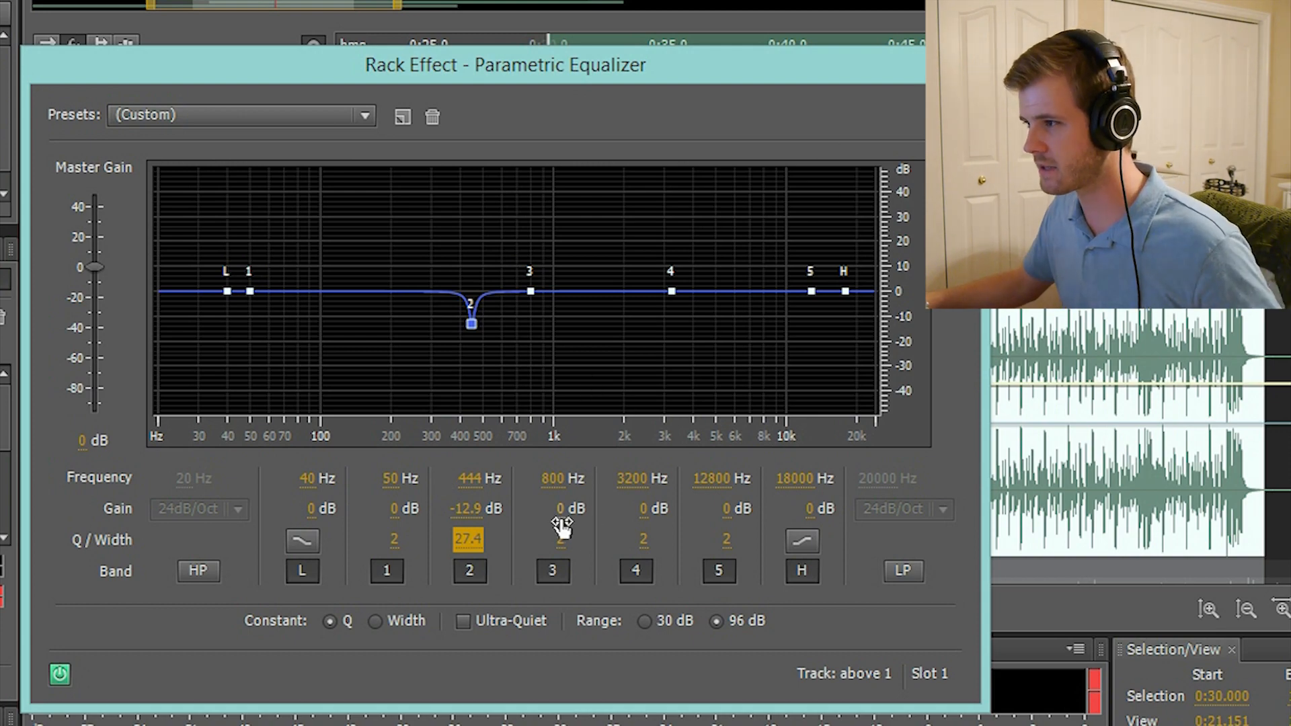
Sweep a narrow band 3 boost of 34.9 dB with Q 57.6 to 850 Hz, and cut it to -12 dB with Q 29.3.
{"action": "left_click_drag", "start_coordinate": [557, 543], "coordinate": [1015, 534]}
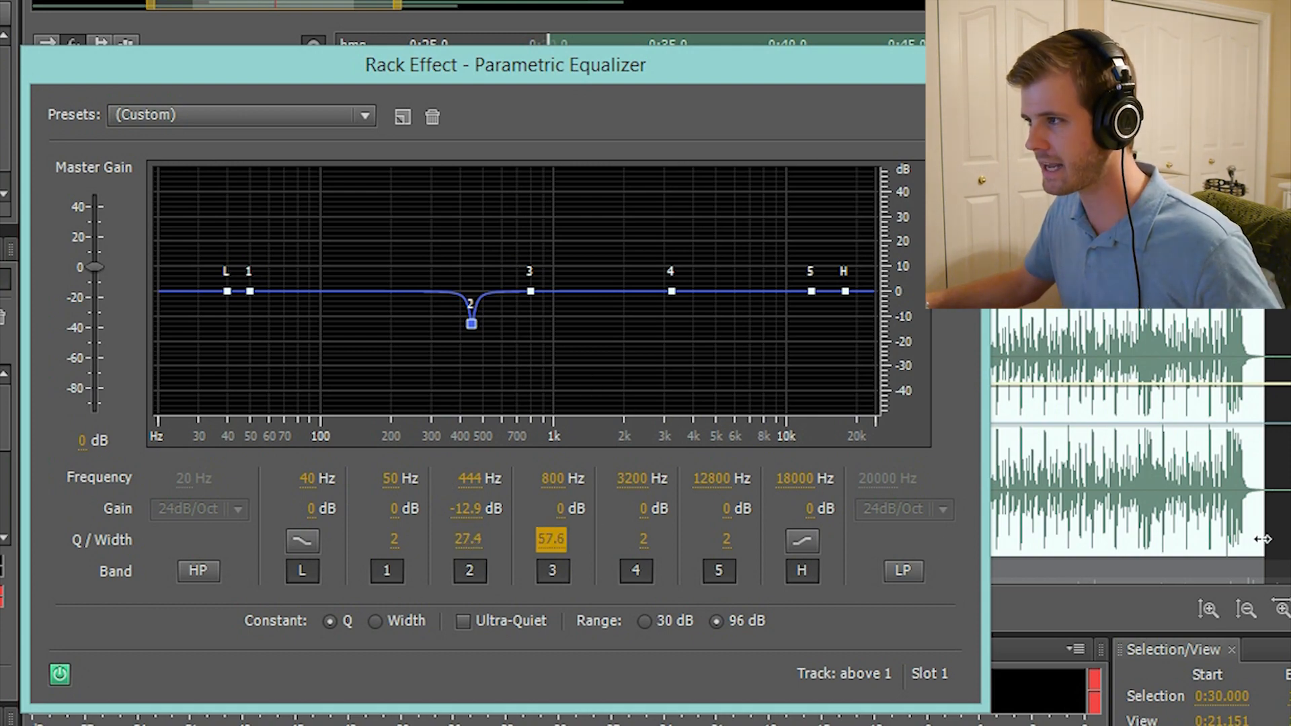
{"action": "left_click_drag", "start_coordinate": [559, 512], "coordinate": [706, 510]}
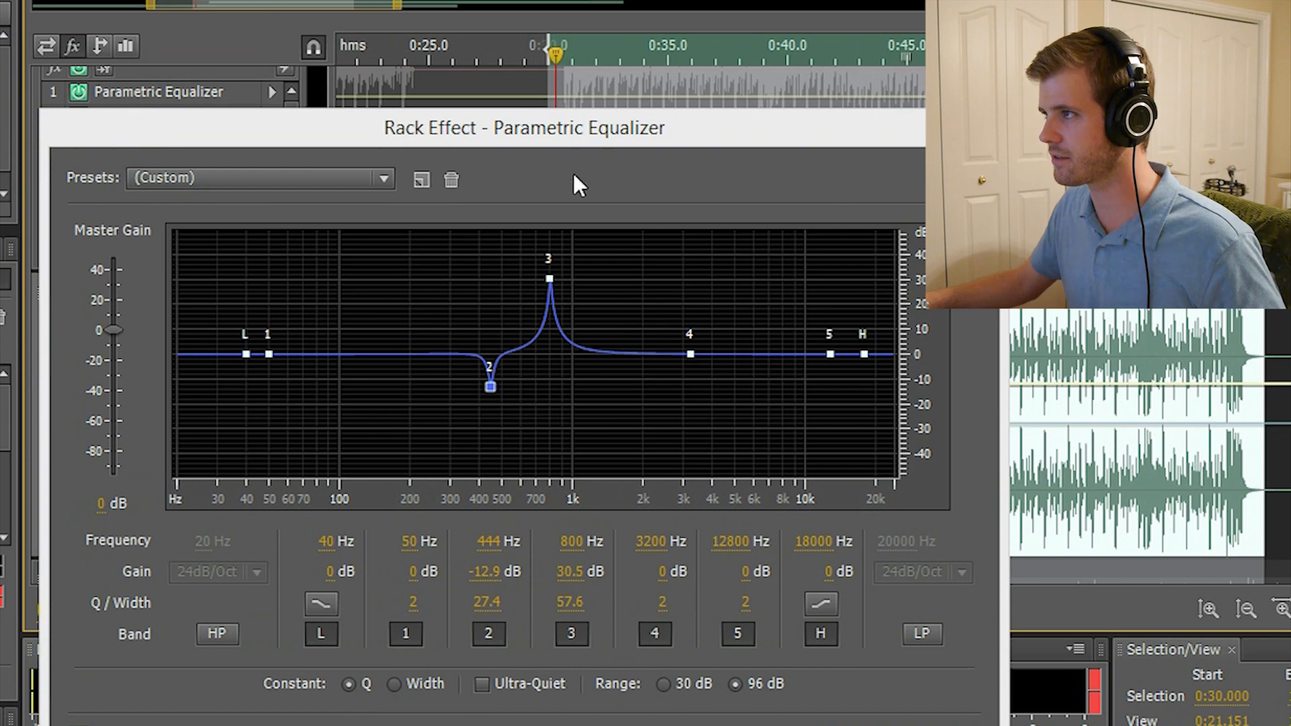
{"action": "left_click_drag", "start_coordinate": [573, 128], "coordinate": [530, 39]}
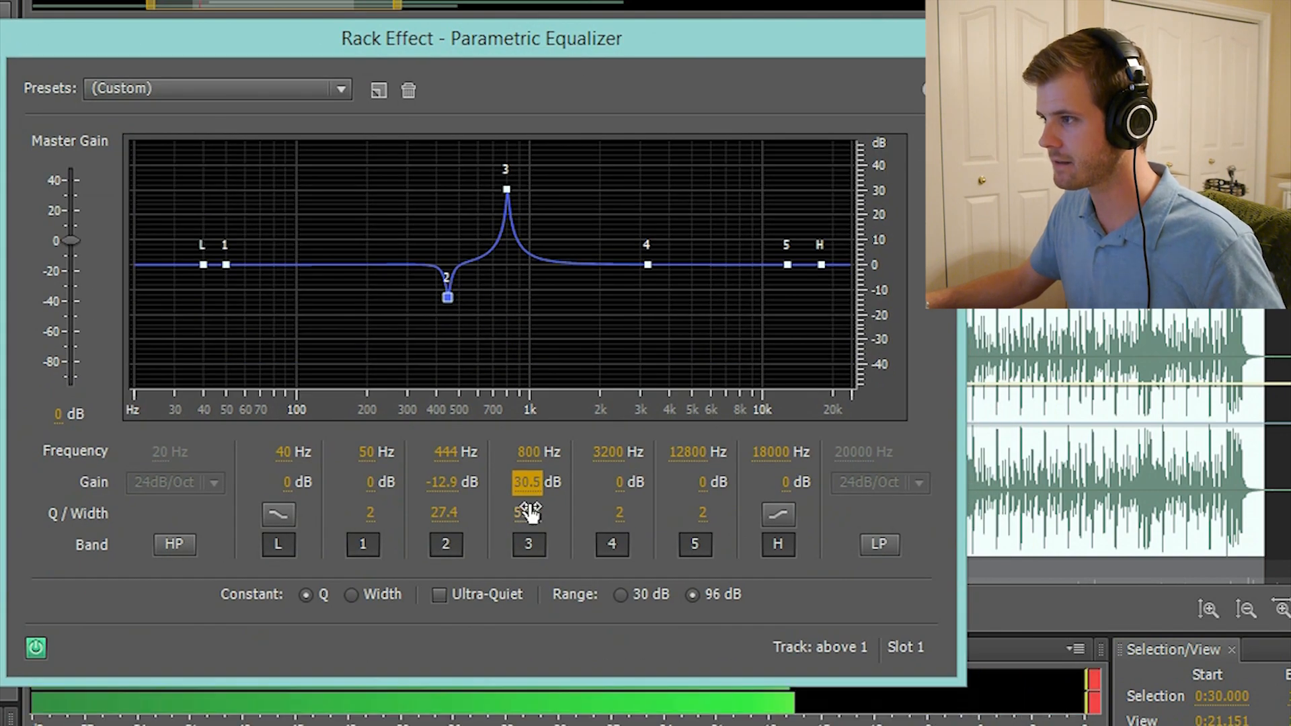
{"action": "mouse_move", "coordinate": [532, 457]}
{"action": "left_mouse_down"}
{"action": "mouse_move", "coordinate": [547, 460]}
{"action": "mouse_move", "coordinate": [549, 484]}
{"action": "mouse_move", "coordinate": [585, 484]}
{"action": "mouse_move", "coordinate": [554, 455]}
{"action": "mouse_move", "coordinate": [538, 460]}
{"action": "left_mouse_up"}
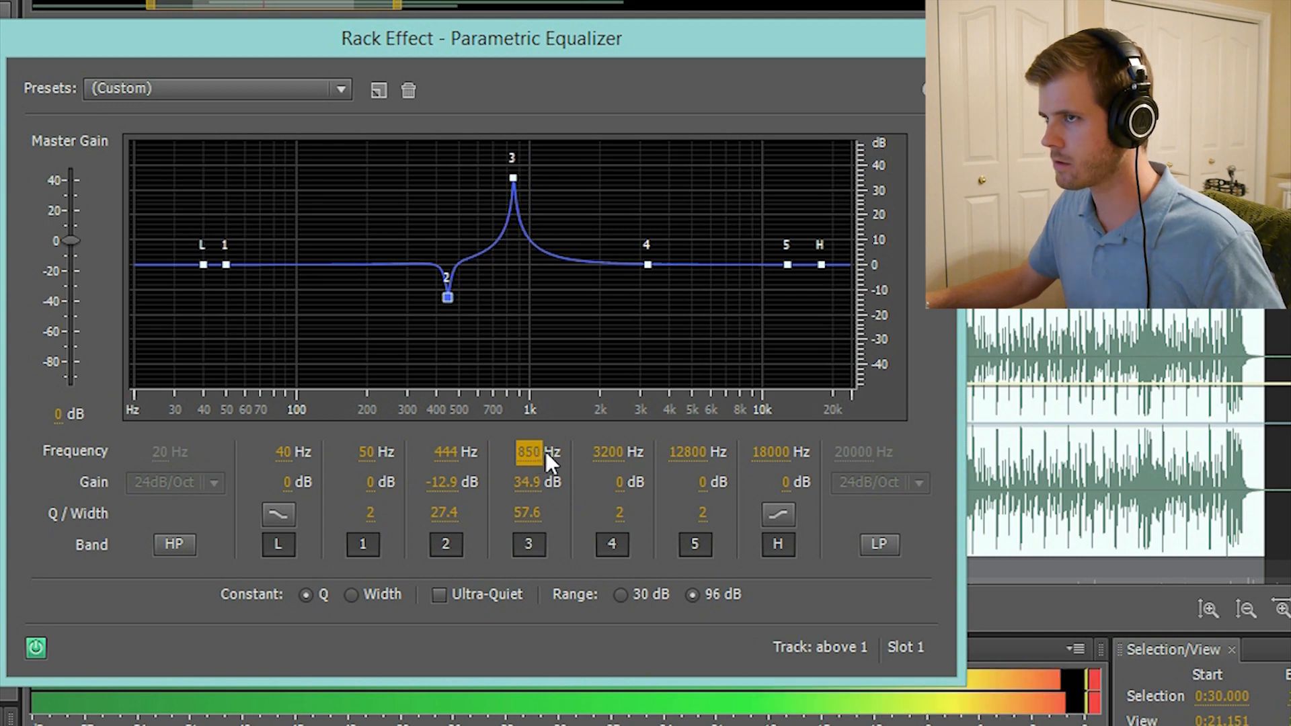
{"action": "key", "text": "space"}
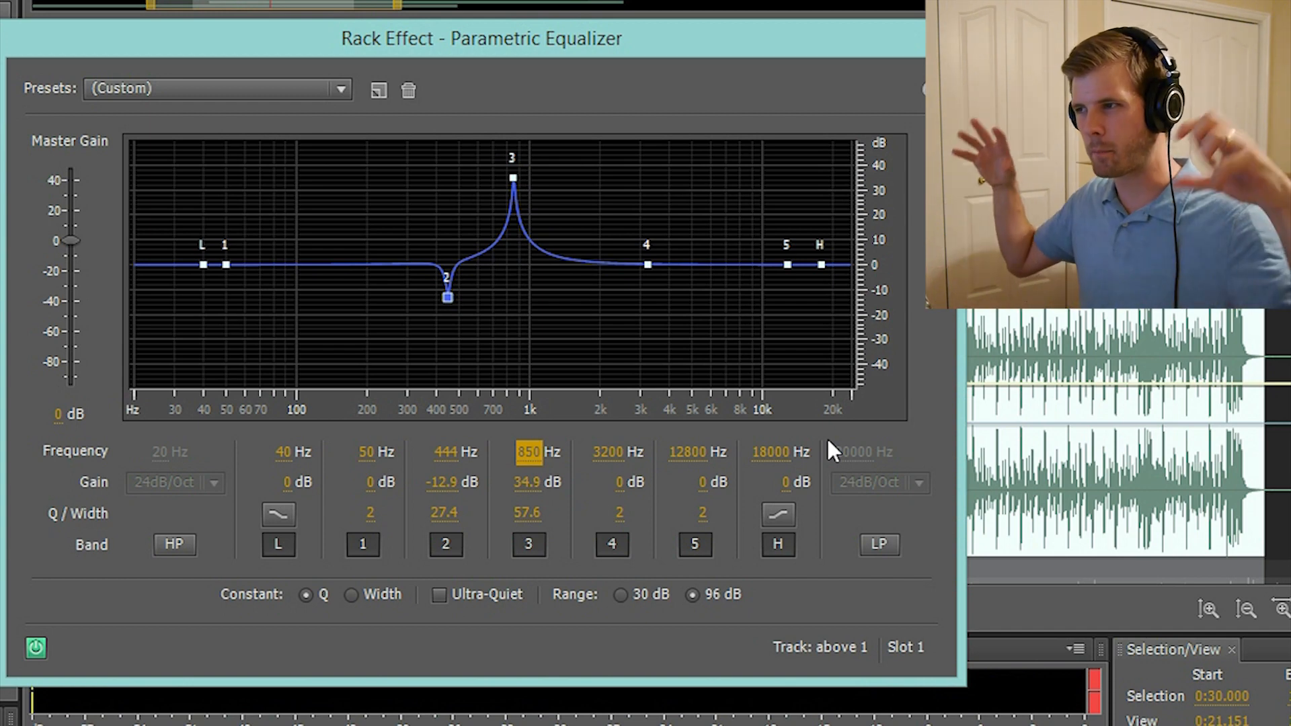
{"action": "left_click_drag", "start_coordinate": [529, 482], "coordinate": [551, 510]}
Sweep a narrow band 4 boost with Q 39.6 to 2411 Hz, and cut it to -10.8 dB with Q 23.3.
{"action": "left_click_drag", "start_coordinate": [610, 513], "coordinate": [1077, 523]}
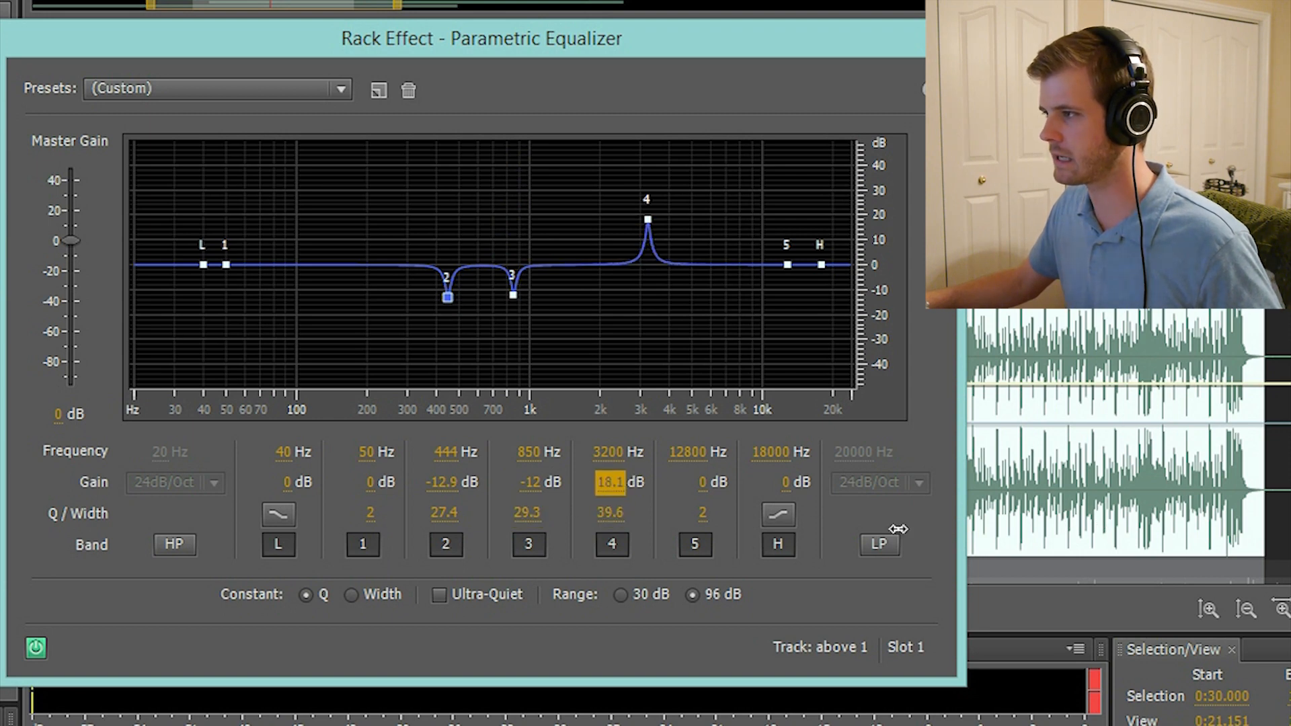
{"action": "left_click", "coordinate": [609, 453]}
{"action": "mouse_move", "coordinate": [608, 455]}
{"action": "left_mouse_down"}
{"action": "mouse_move", "coordinate": [576, 448]}
{"action": "mouse_move", "coordinate": [593, 446]}
{"action": "left_mouse_up"}
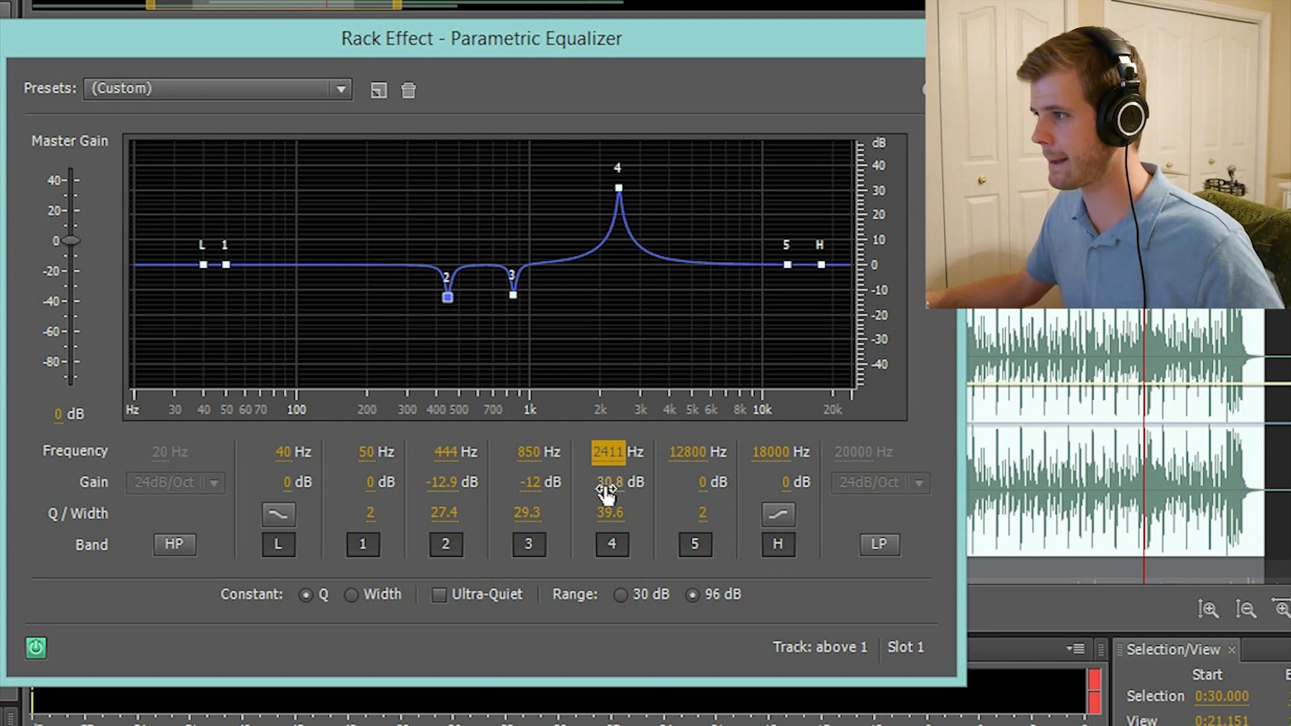
{"action": "left_click_drag", "start_coordinate": [620, 494], "coordinate": [499, 495]}
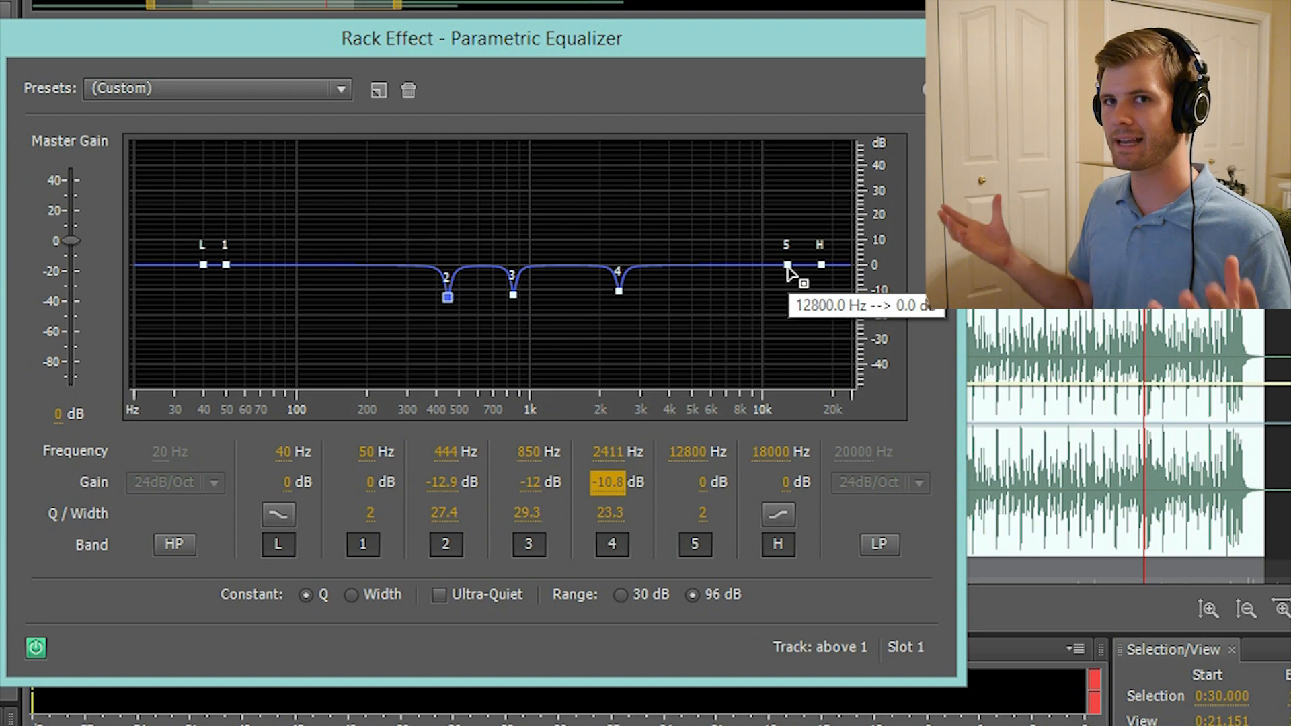
Bypass and re-enable the Parametric Equalizer during playback to compare the drums with and without the EQ cuts.
{"action": "left_click_drag", "start_coordinate": [732, 45], "coordinate": [775, 263]}
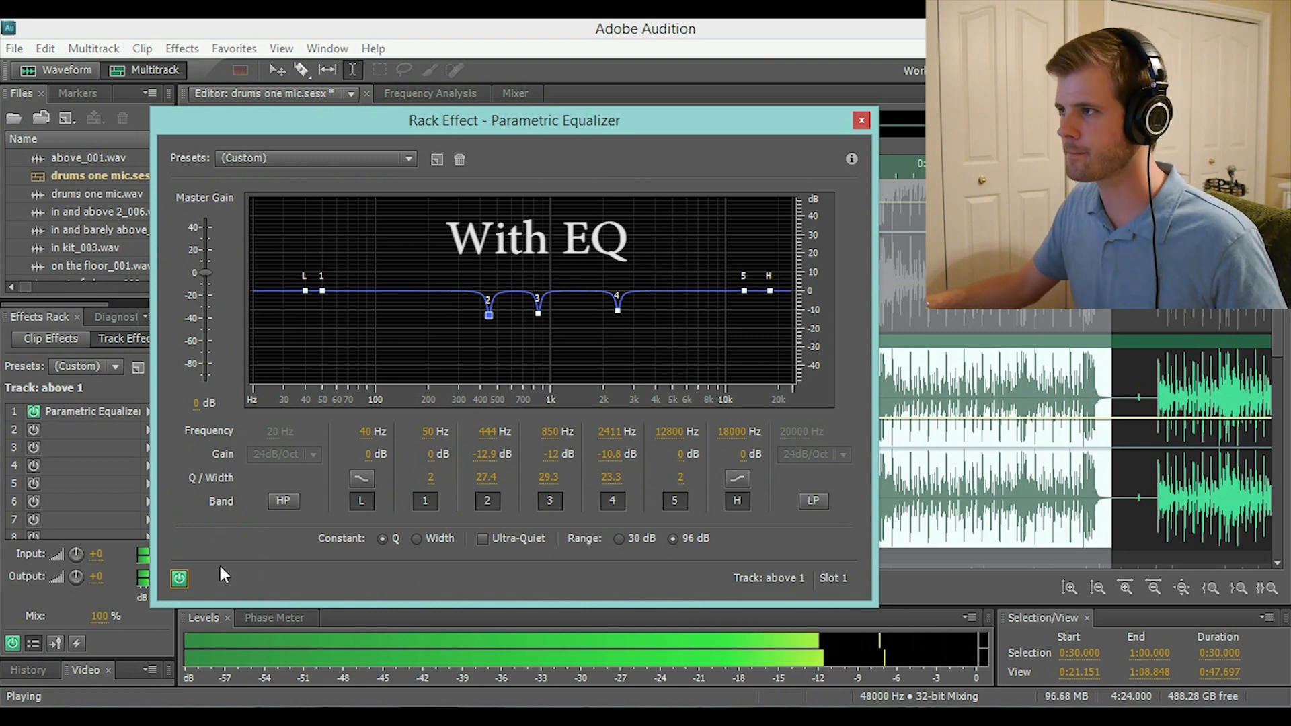
{"action": "left_click", "coordinate": [183, 578]}
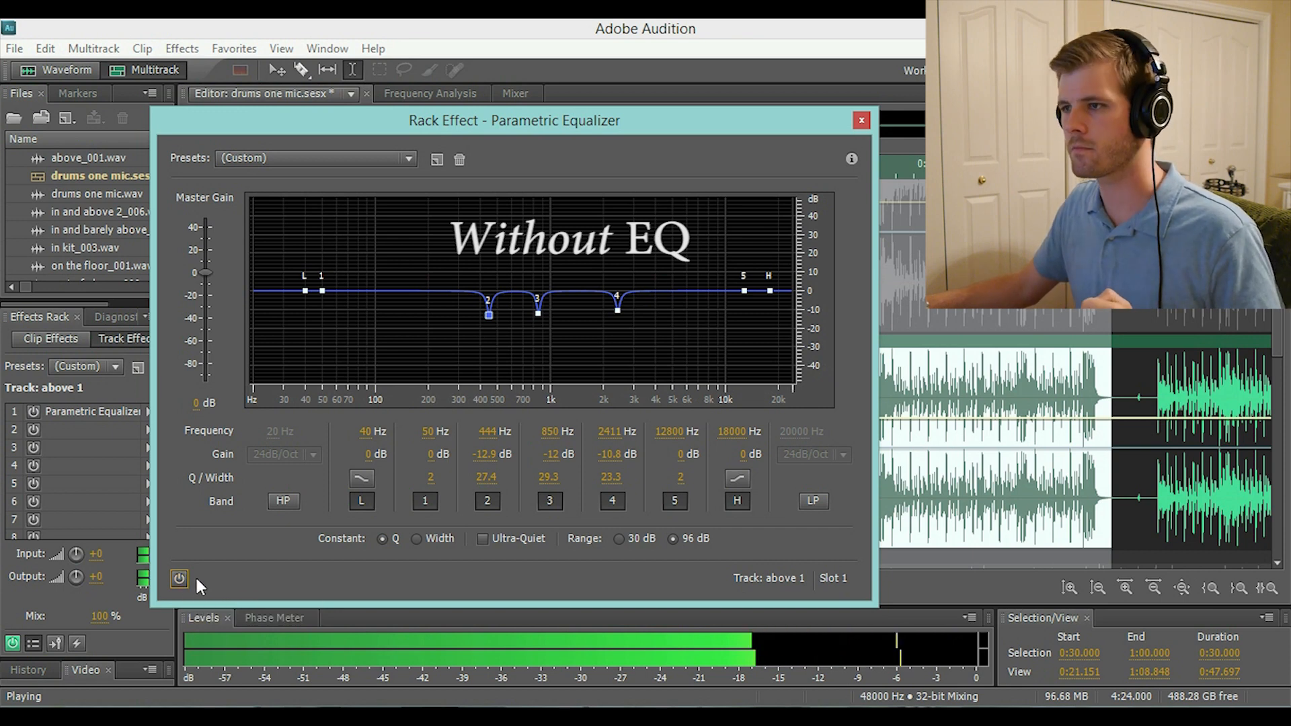
{"action": "left_click", "coordinate": [180, 577]}
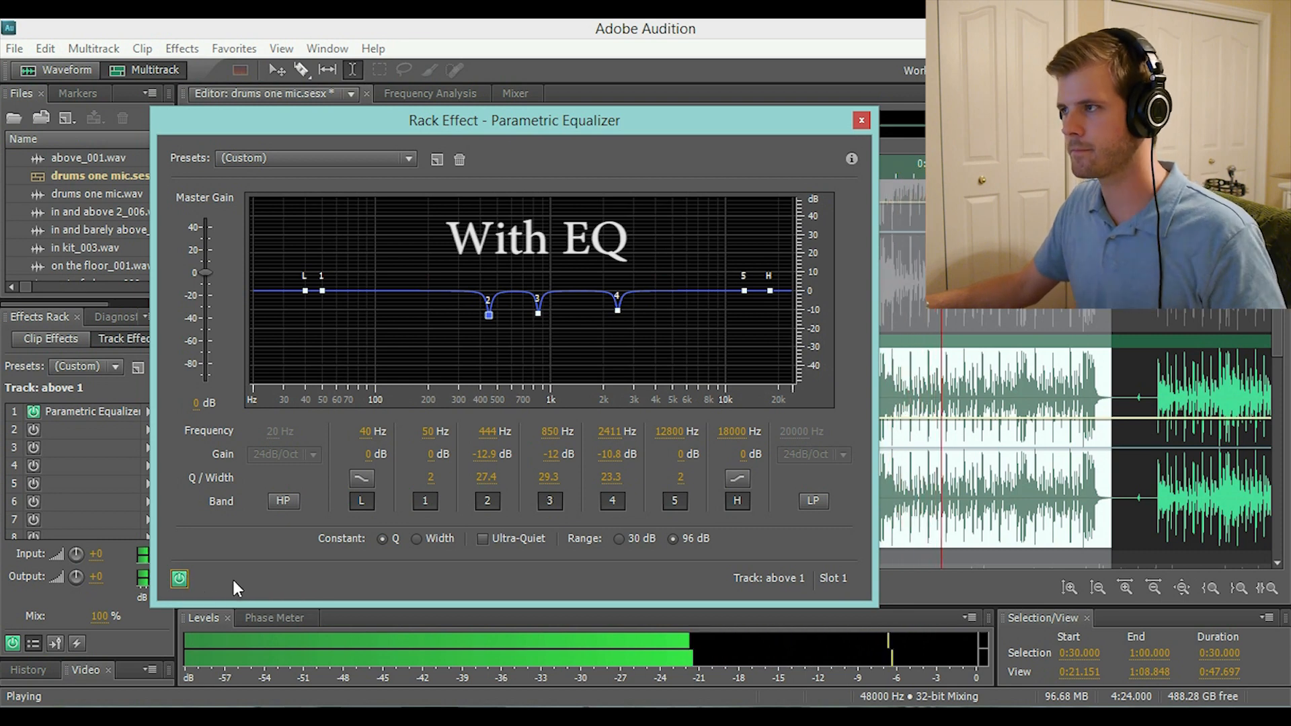
{"action": "left_click", "coordinate": [185, 579]}
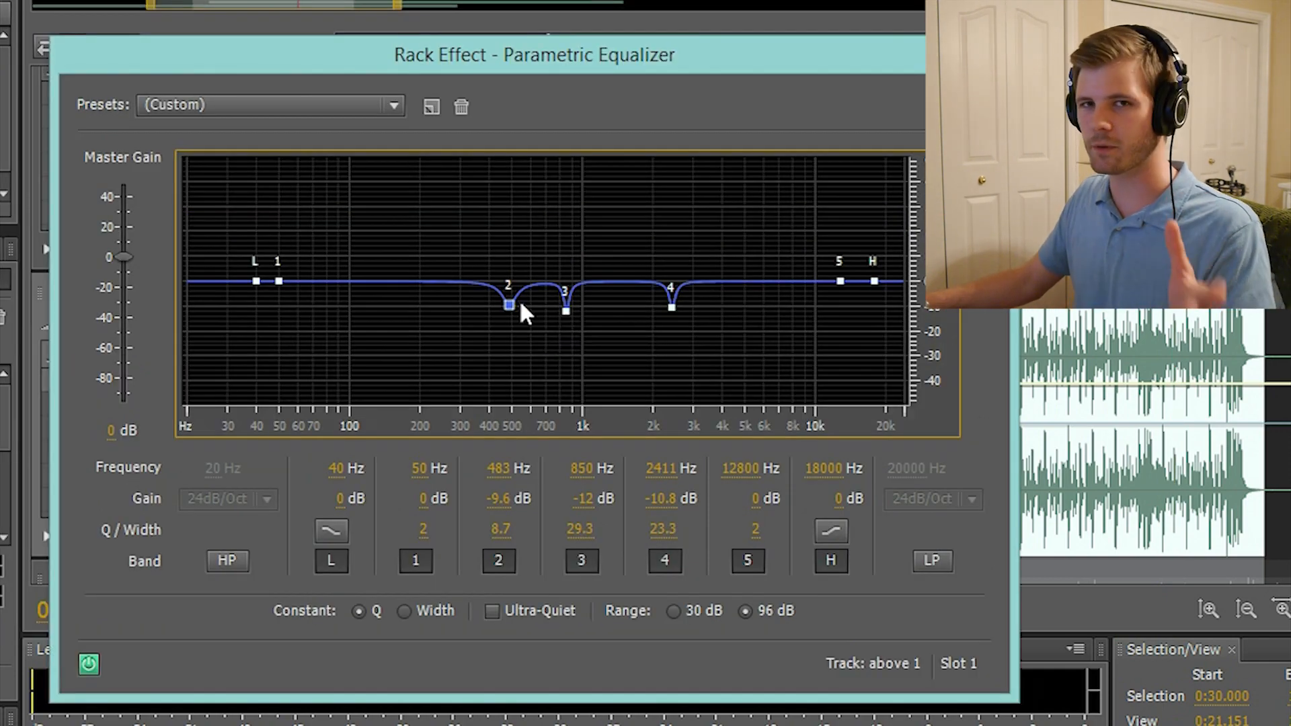
Retune band 2 to 471 Hz with a gain of -10 dB and a Q of 21.8.
{"action": "mouse_move", "coordinate": [508, 308]}
{"action": "key", "text": "space"}
{"action": "mouse_move", "coordinate": [509, 308]}
{"action": "left_mouse_down"}
{"action": "mouse_move", "coordinate": [500, 382]}
{"action": "mouse_move", "coordinate": [510, 298]}
{"action": "left_mouse_up"}
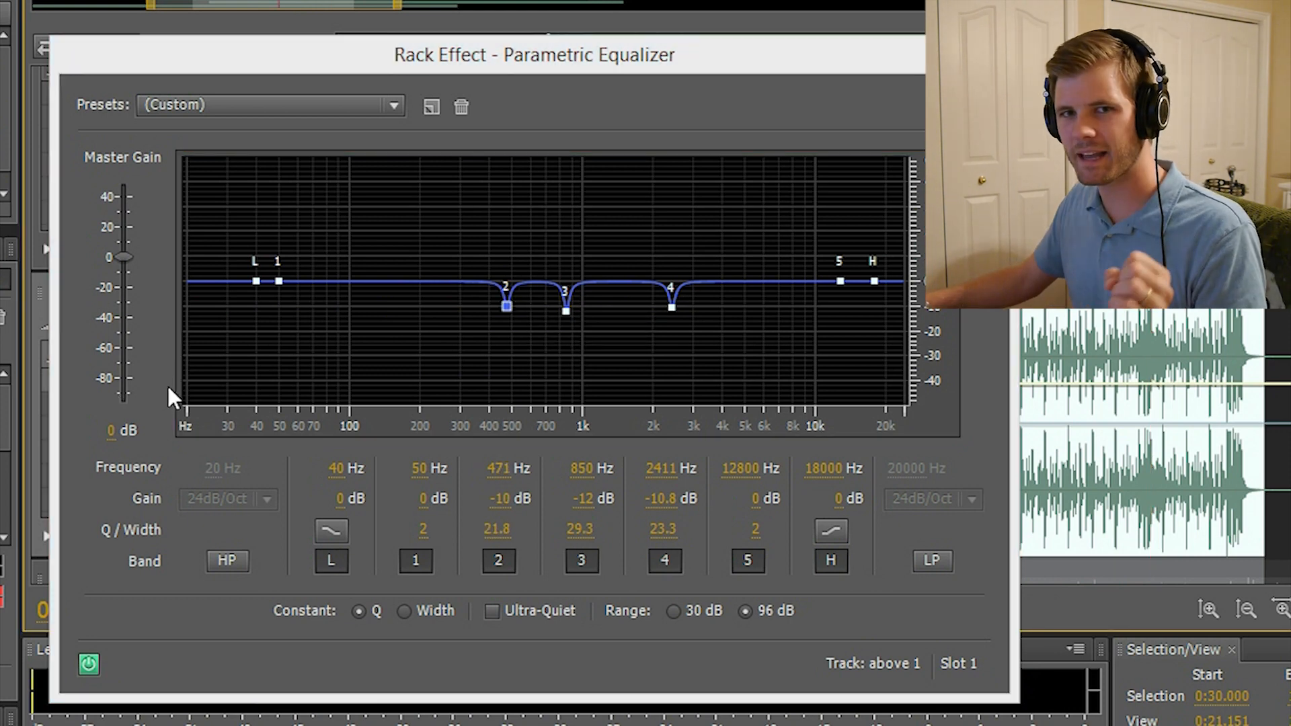
Boost the bass with EQ band 1 at 102 Hz and a gain of 4 dB.
{"action": "left_click_drag", "start_coordinate": [278, 281], "coordinate": [351, 284]}
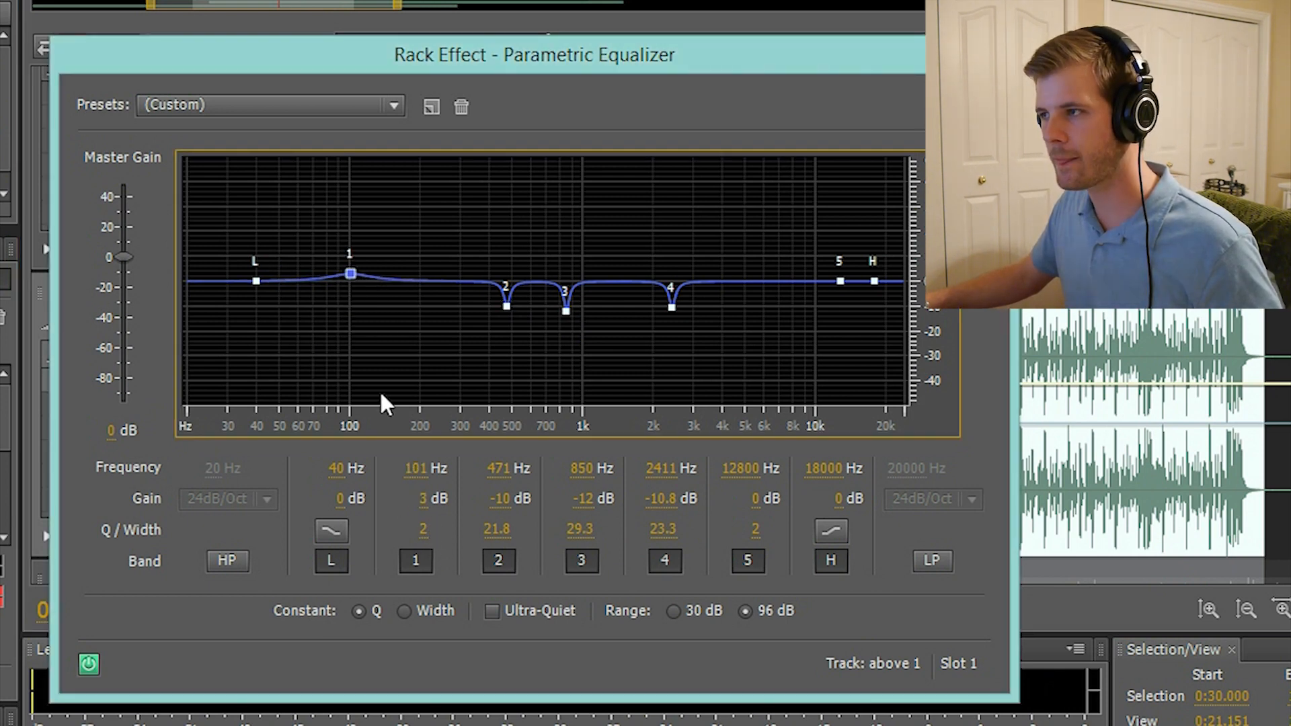
{"action": "left_click_drag", "start_coordinate": [822, 65], "coordinate": [825, 181]}
{"action": "left_click", "coordinate": [581, 63]}
{"action": "left_click_drag", "start_coordinate": [536, 183], "coordinate": [538, 156]}
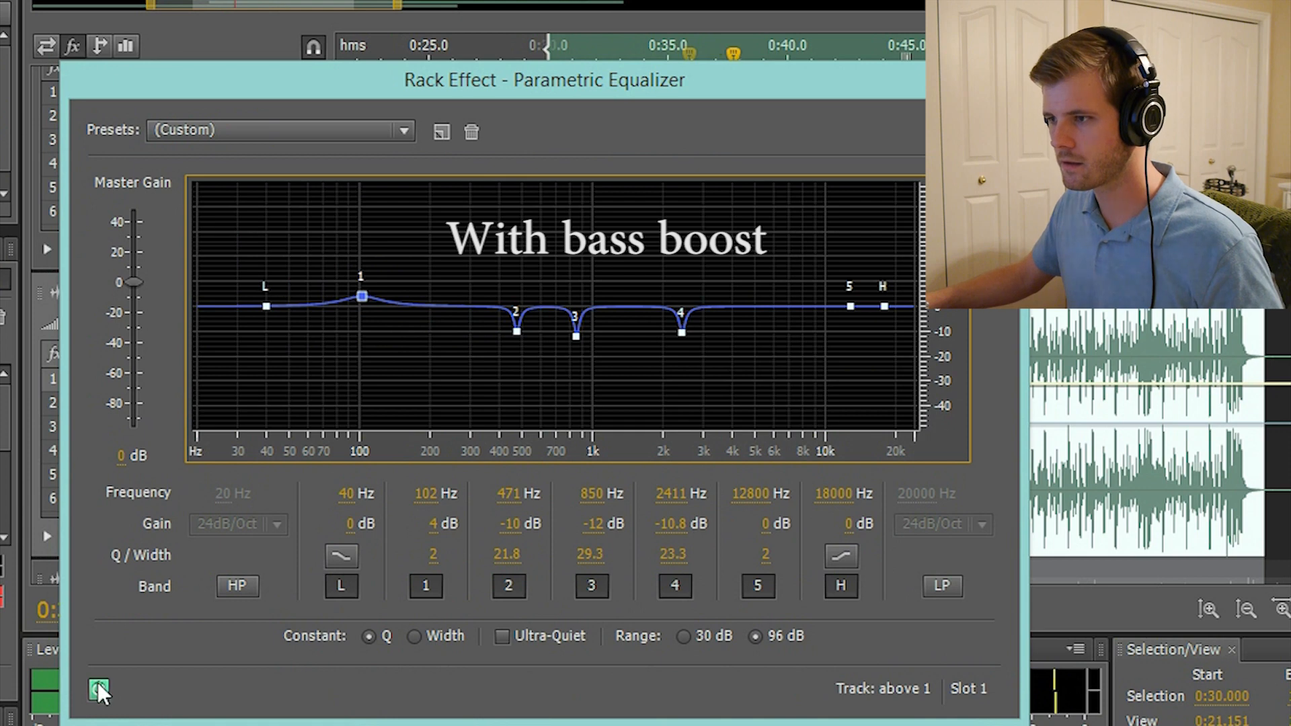
Disable and re-enable EQ band 1 during playback to compare the drums with and without the bass boost.
{"action": "left_click", "coordinate": [427, 585]}
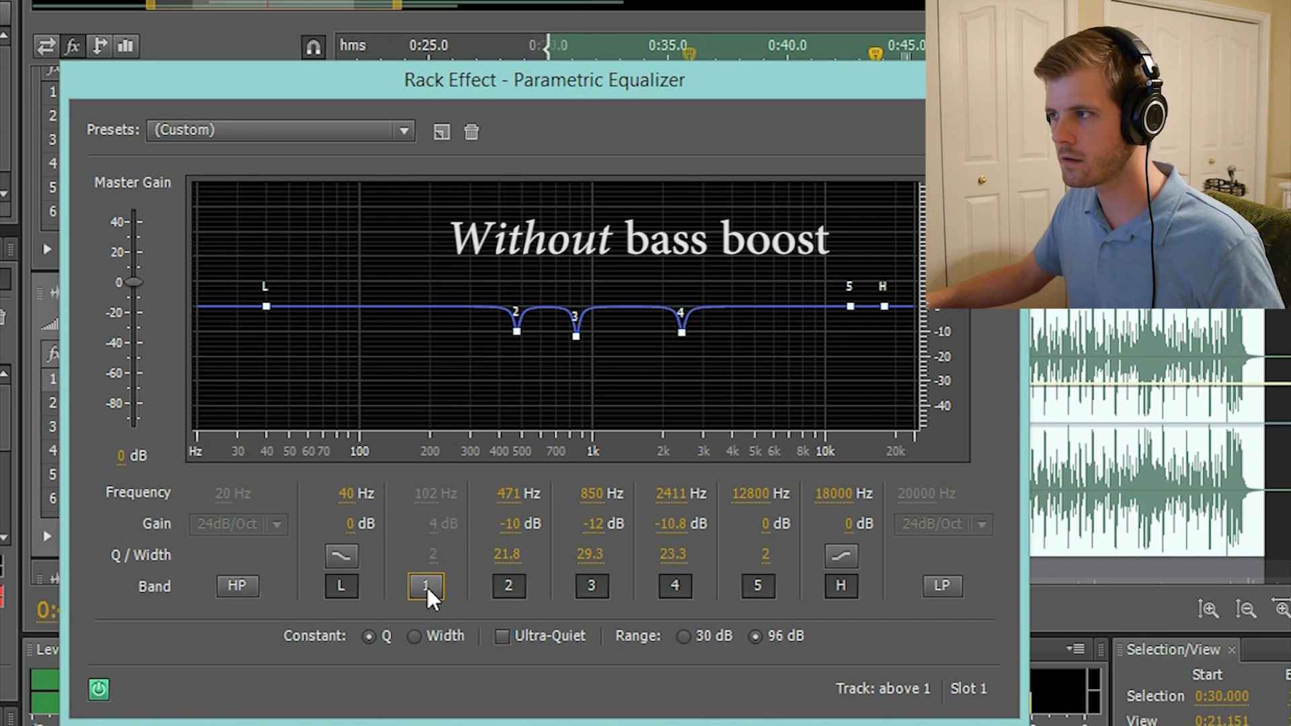
{"action": "left_click", "coordinate": [426, 585]}
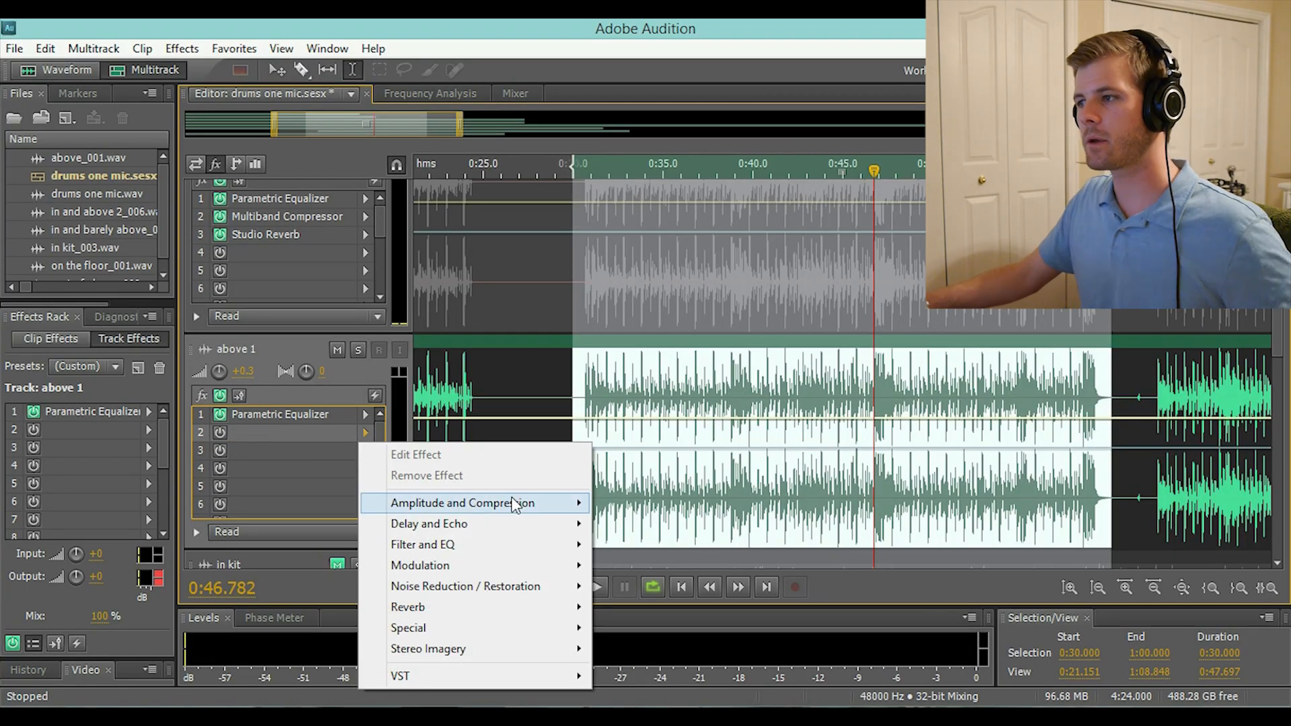
Add a Multiband Compressor to the second effect slot of the above 1 track and start playback.
{"action": "mouse_move", "coordinate": [517, 518]}
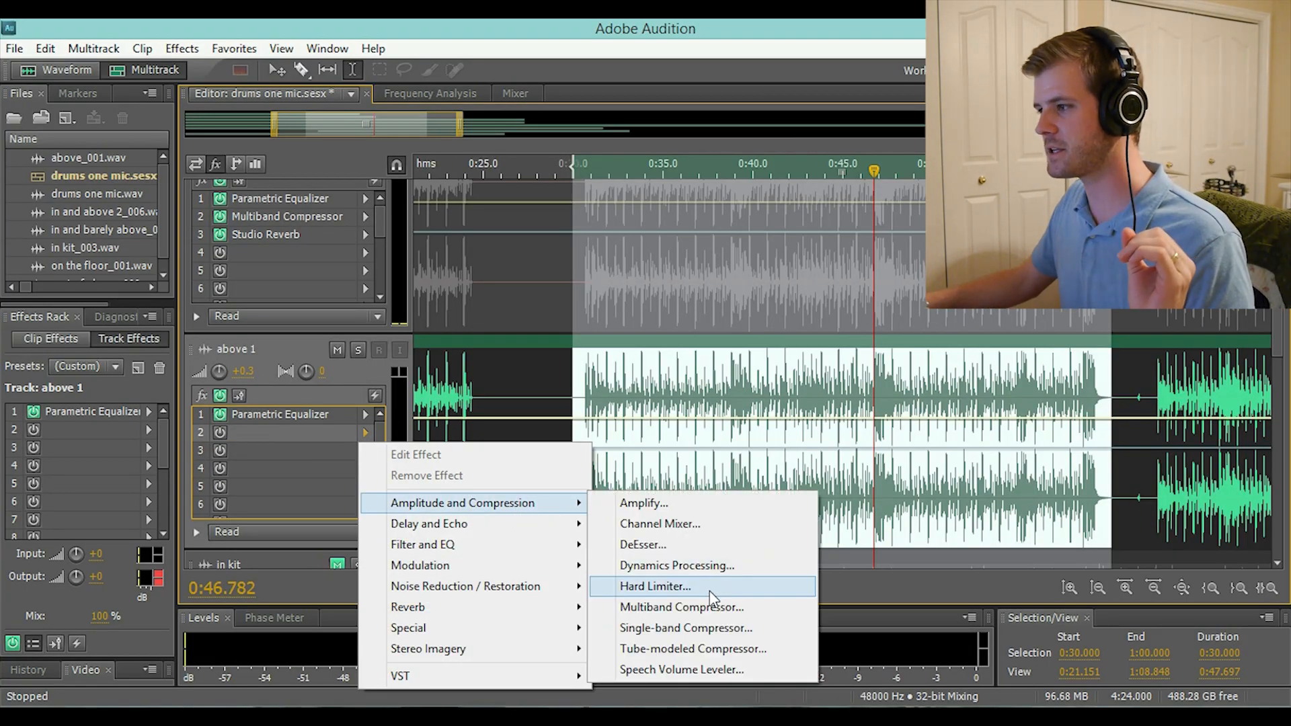
{"action": "left_click", "coordinate": [681, 607]}
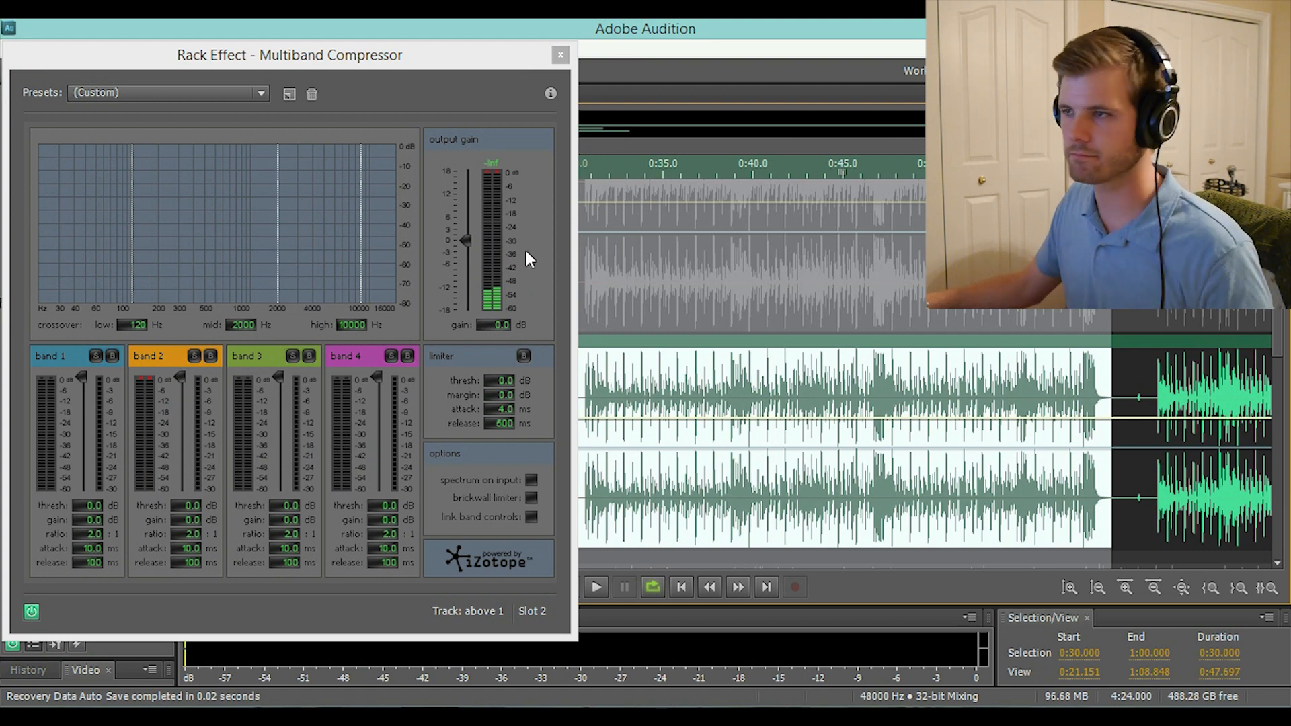
{"action": "left_click", "coordinate": [596, 587]}
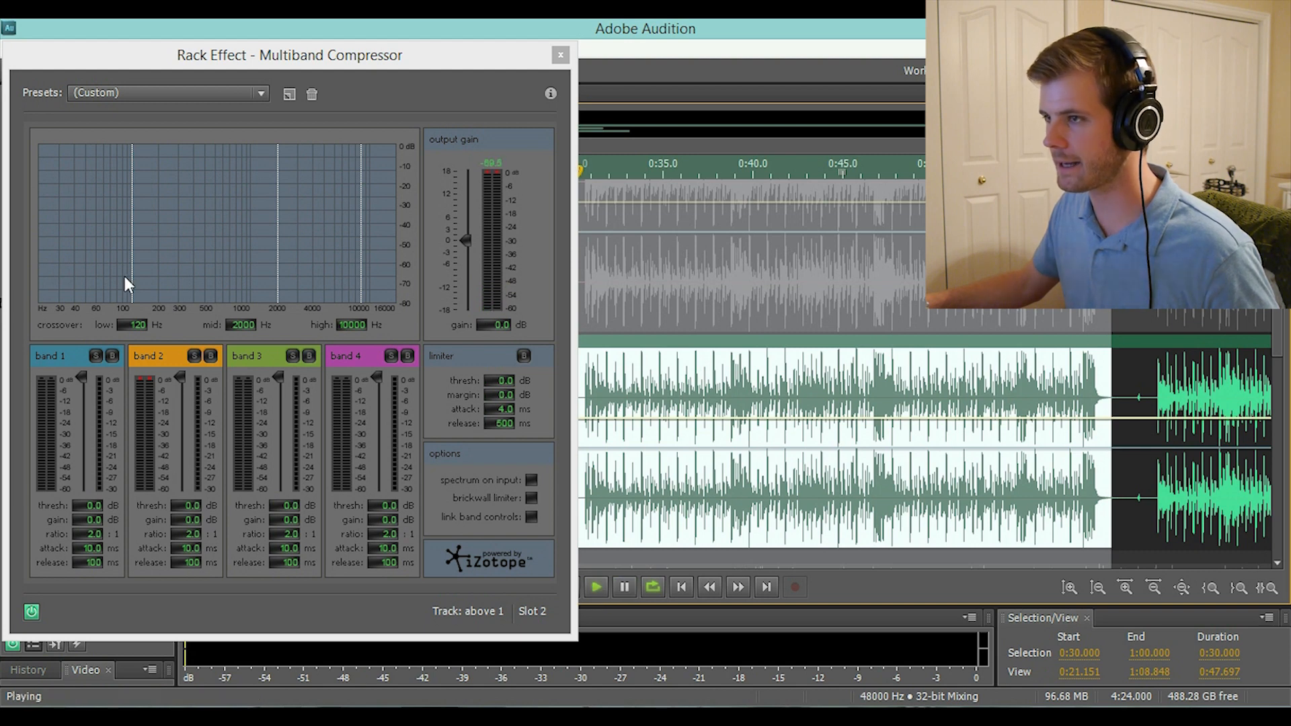
Set the compressor thresholds to -16.4, -10.9, -16.9 and -20.8 dB and ratios to 3.0, 3.2, 3.3 and 3.7 for bands 1 to 4.
{"action": "left_click_drag", "start_coordinate": [180, 380], "coordinate": [182, 408]}
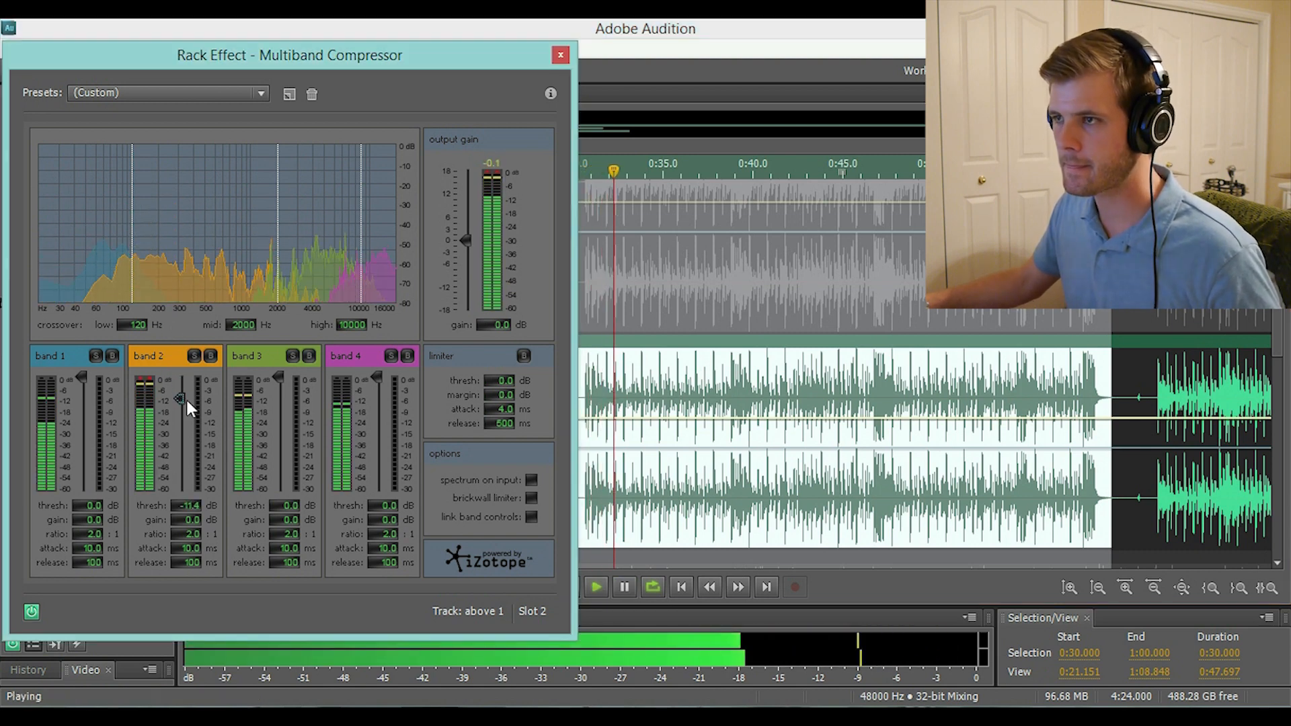
{"action": "left_click_drag", "start_coordinate": [277, 377], "coordinate": [274, 412]}
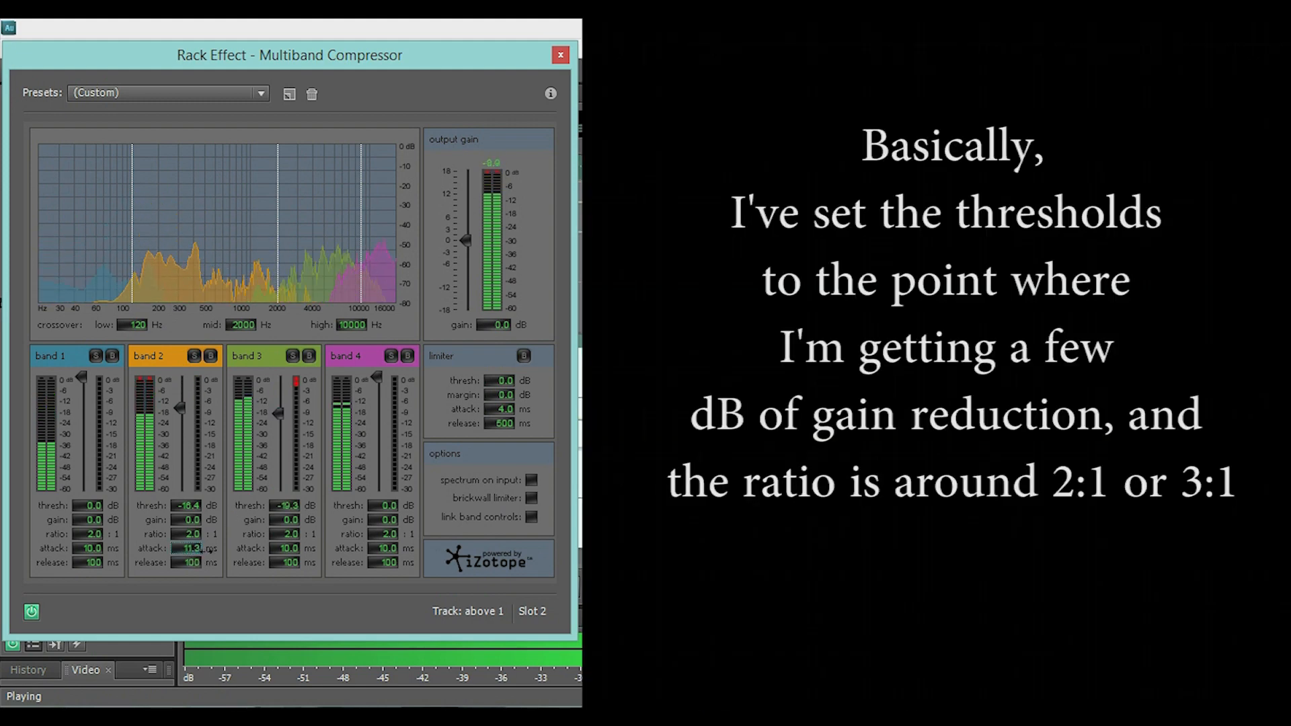
{"action": "mouse_move", "coordinate": [194, 550]}
{"action": "left_mouse_down"}
{"action": "mouse_move", "coordinate": [216, 551]}
{"action": "mouse_move", "coordinate": [208, 536]}
{"action": "left_mouse_up"}
{"action": "left_click_drag", "start_coordinate": [288, 535], "coordinate": [306, 537]}
{"action": "left_click_drag", "start_coordinate": [377, 376], "coordinate": [382, 417]}
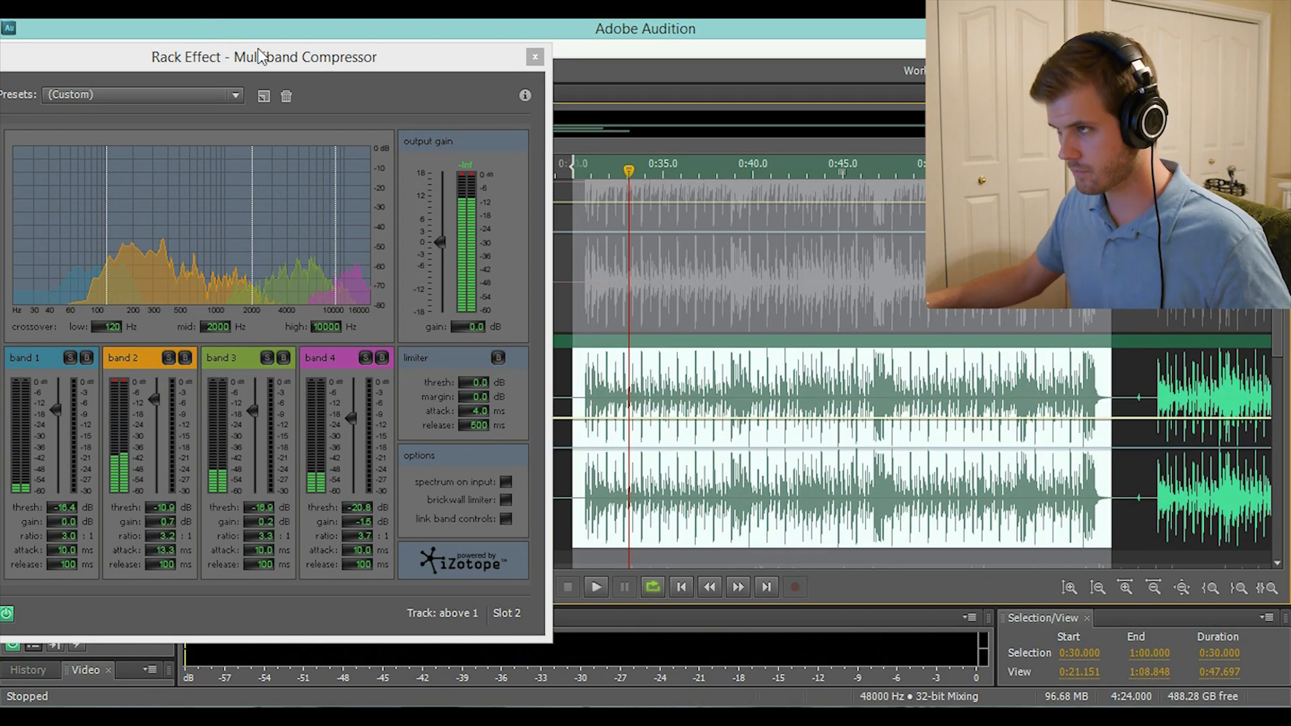
Play the drums and raise the Multiband Compressor's output gain to 1.7 dB.
{"action": "mouse_move", "coordinate": [248, 55]}
{"action": "left_mouse_down"}
{"action": "mouse_move", "coordinate": [774, 127]}
{"action": "mouse_move", "coordinate": [723, 82]}
{"action": "mouse_move", "coordinate": [246, 39]}
{"action": "left_mouse_up"}
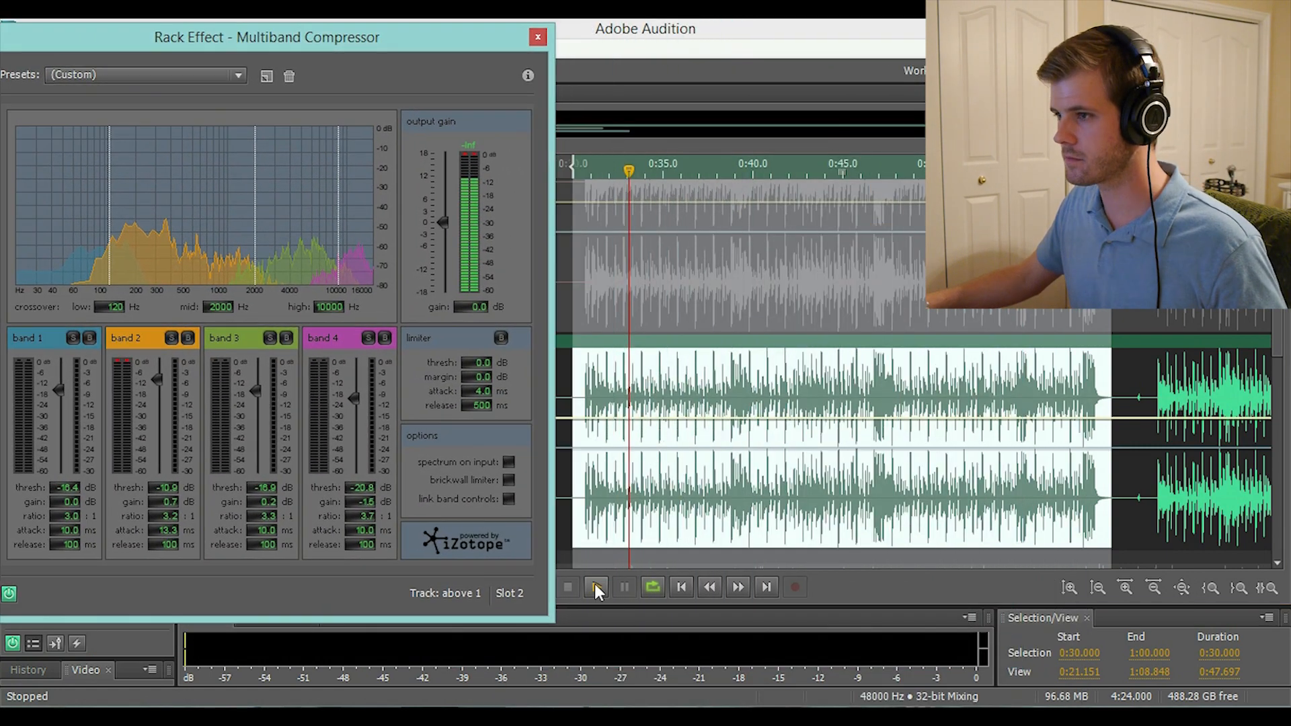
{"action": "left_click", "coordinate": [596, 587]}
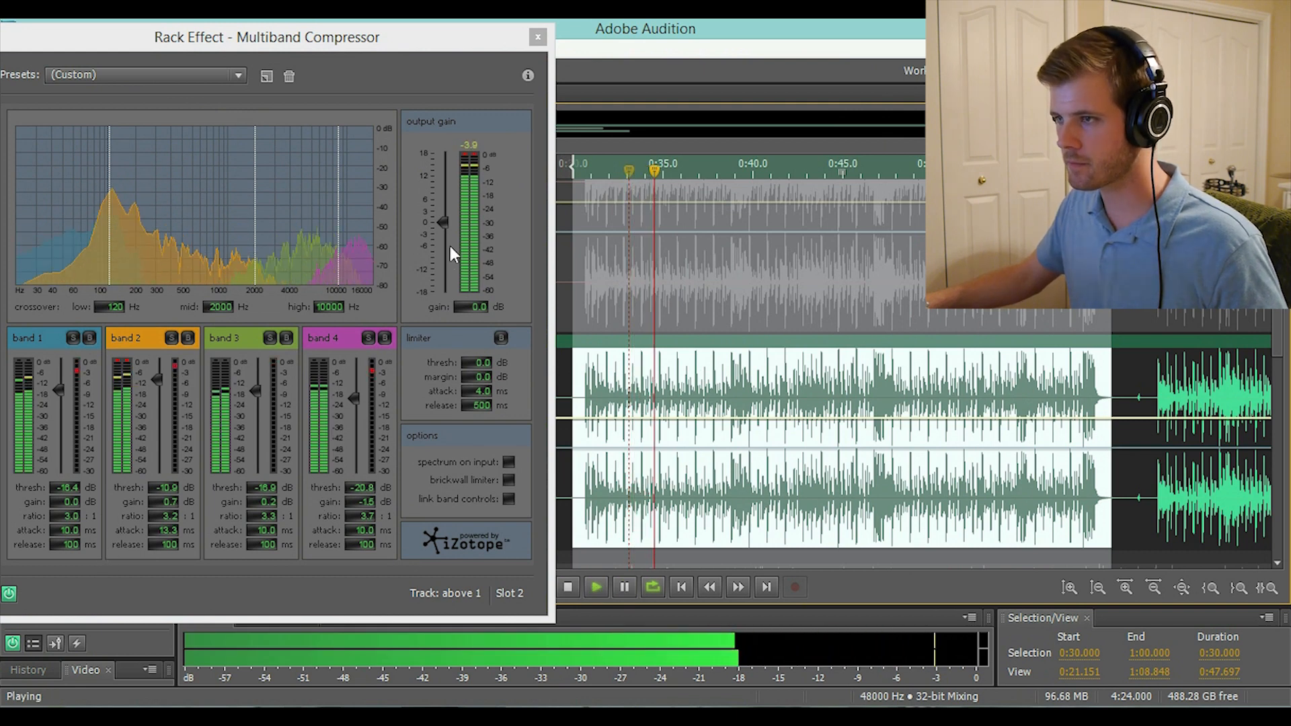
{"action": "left_click_drag", "start_coordinate": [444, 216], "coordinate": [444, 212]}
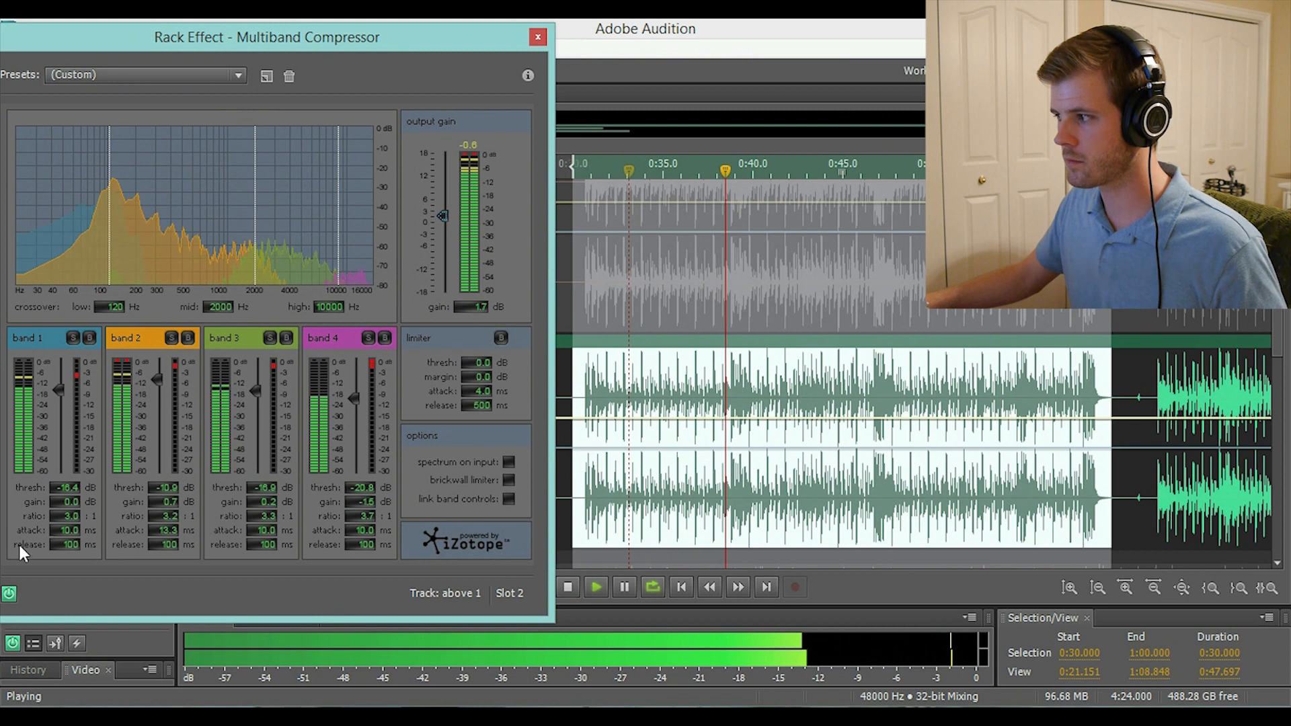
Bypass and re-enable the Multiband Compressor during playback to compare the drums with and without compression.
{"action": "left_click", "coordinate": [9, 594]}
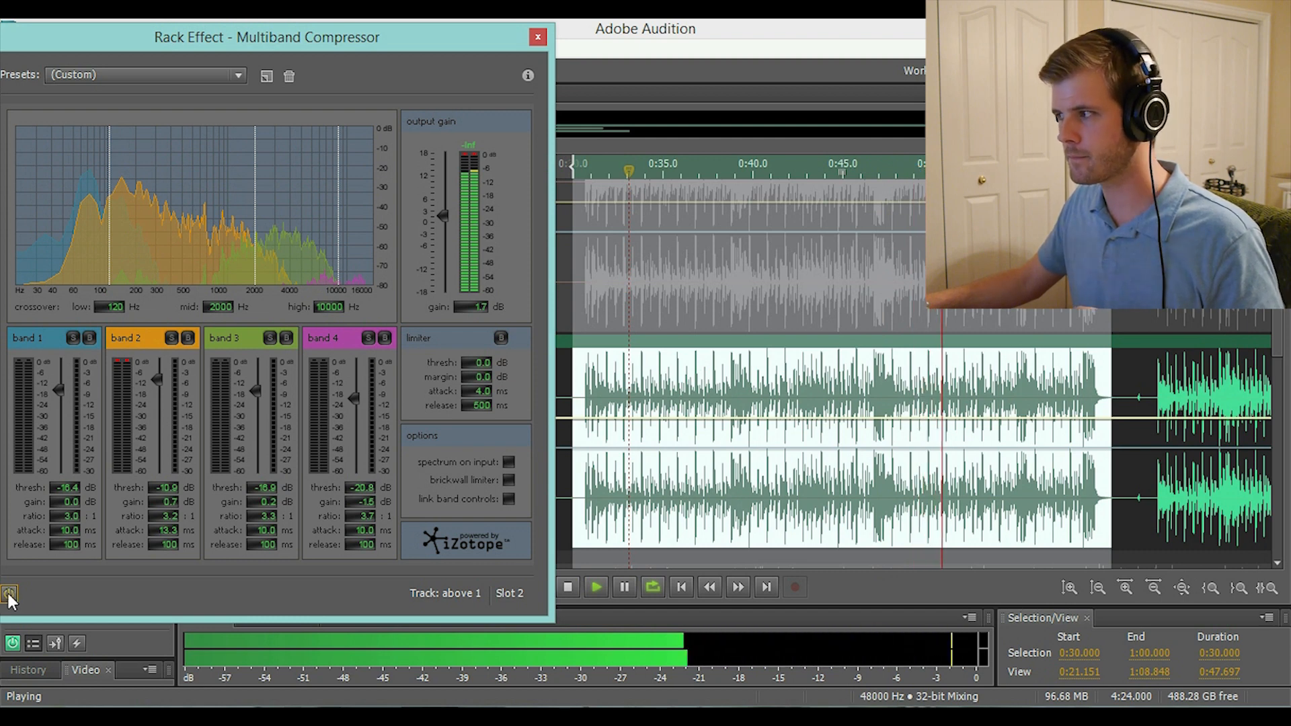
{"action": "left_click", "coordinate": [9, 595]}
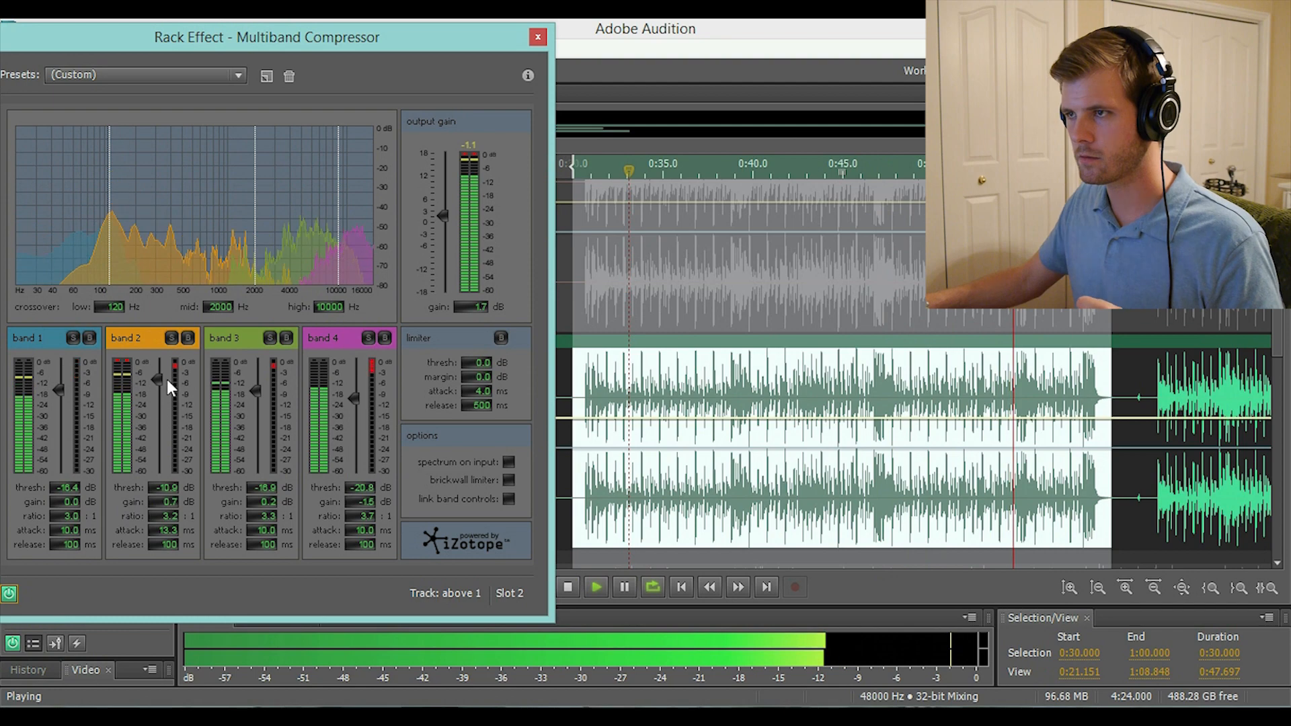
Lower the band 2 threshold to -13.9 dB, then stop playback and close the Multiband Compressor.
{"action": "left_click_drag", "start_coordinate": [155, 374], "coordinate": [155, 380]}
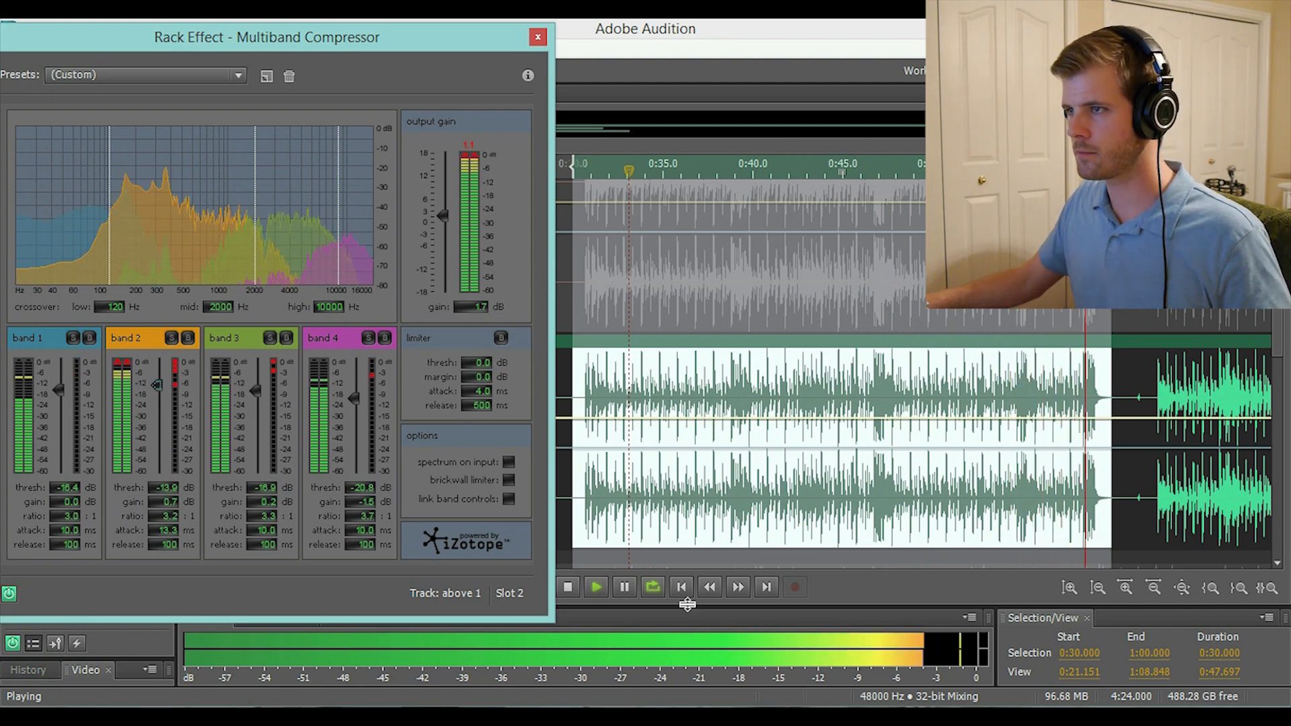
{"action": "left_click", "coordinate": [570, 587]}
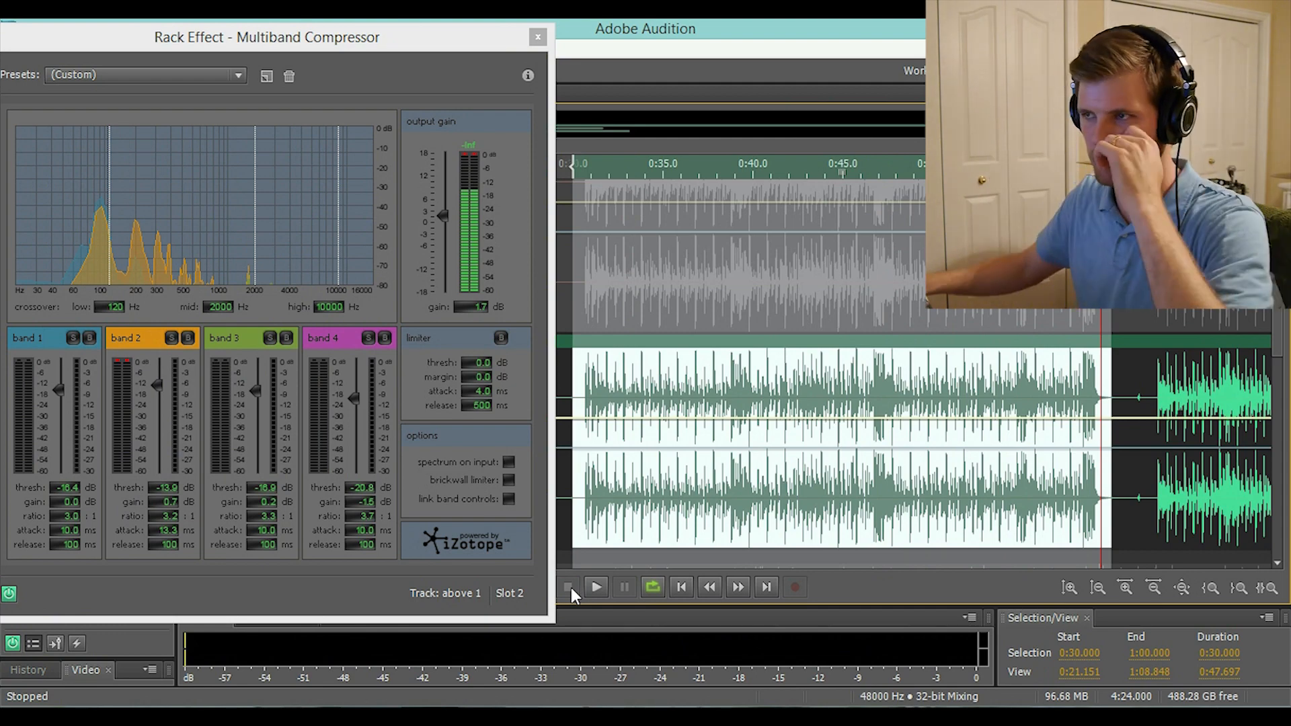
{"action": "left_click_drag", "start_coordinate": [215, 35], "coordinate": [303, 45]}
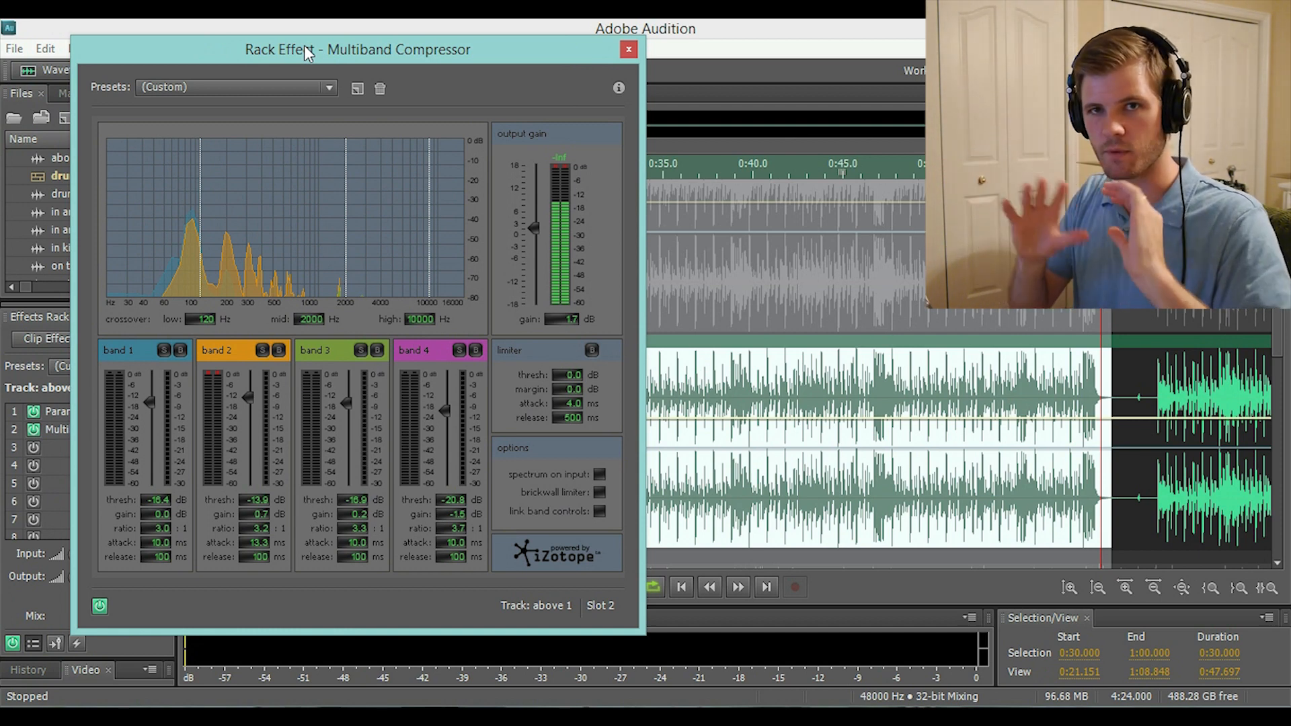
{"action": "left_click", "coordinate": [629, 49]}
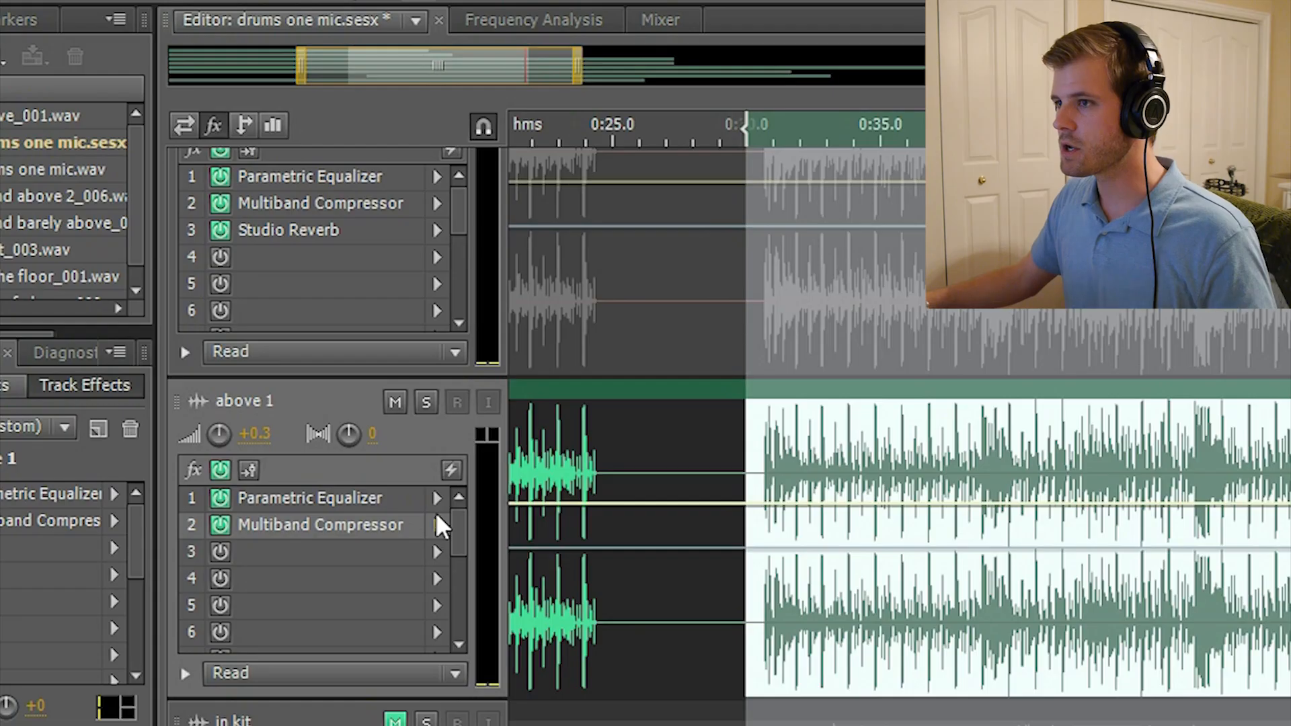
Add a Studio Reverb to the third effect slot of the above 1 track.
{"action": "left_click", "coordinate": [436, 555]}
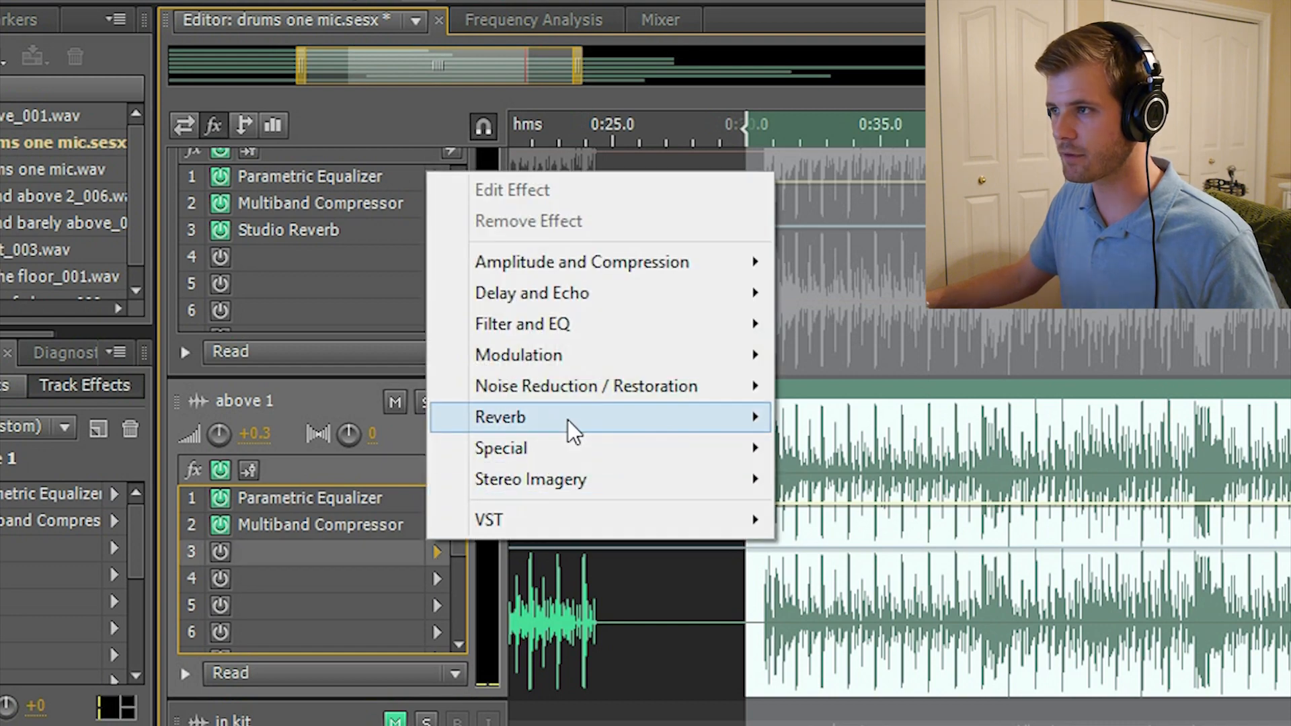
{"action": "mouse_move", "coordinate": [569, 420]}
{"action": "left_click", "coordinate": [865, 507]}
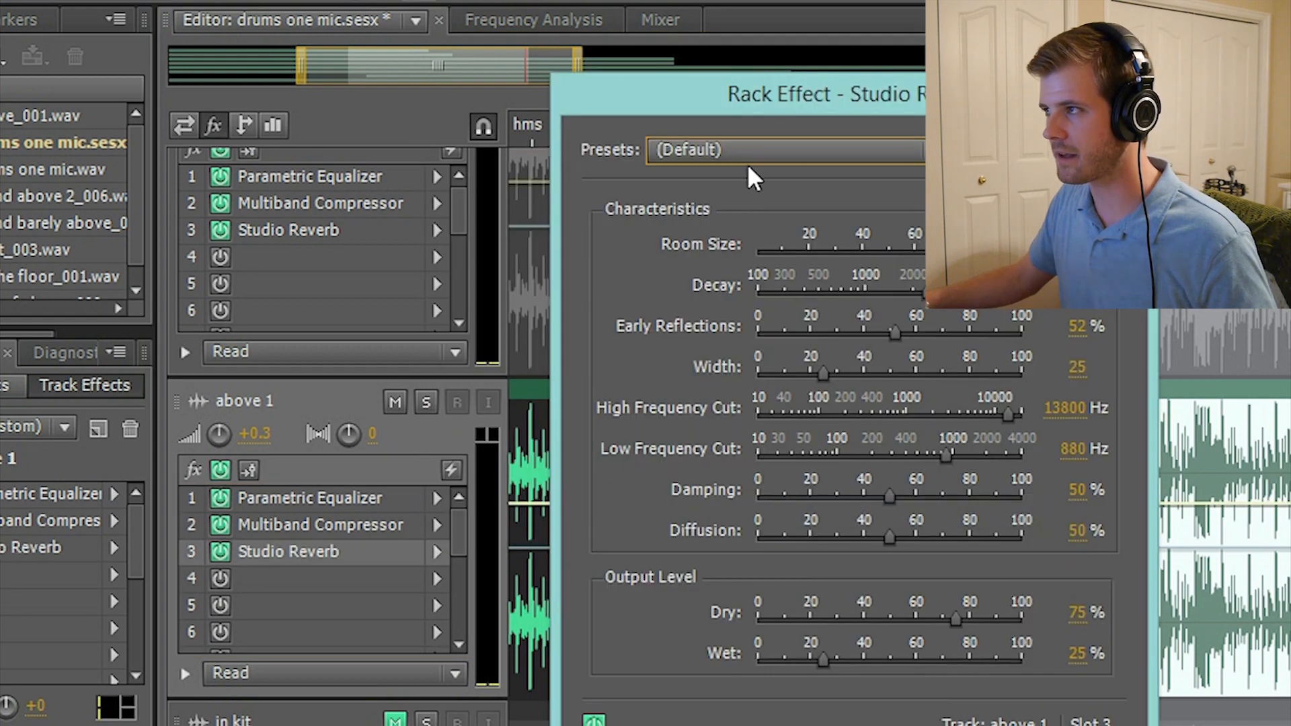
{"action": "left_click_drag", "start_coordinate": [806, 88], "coordinate": [621, 58]}
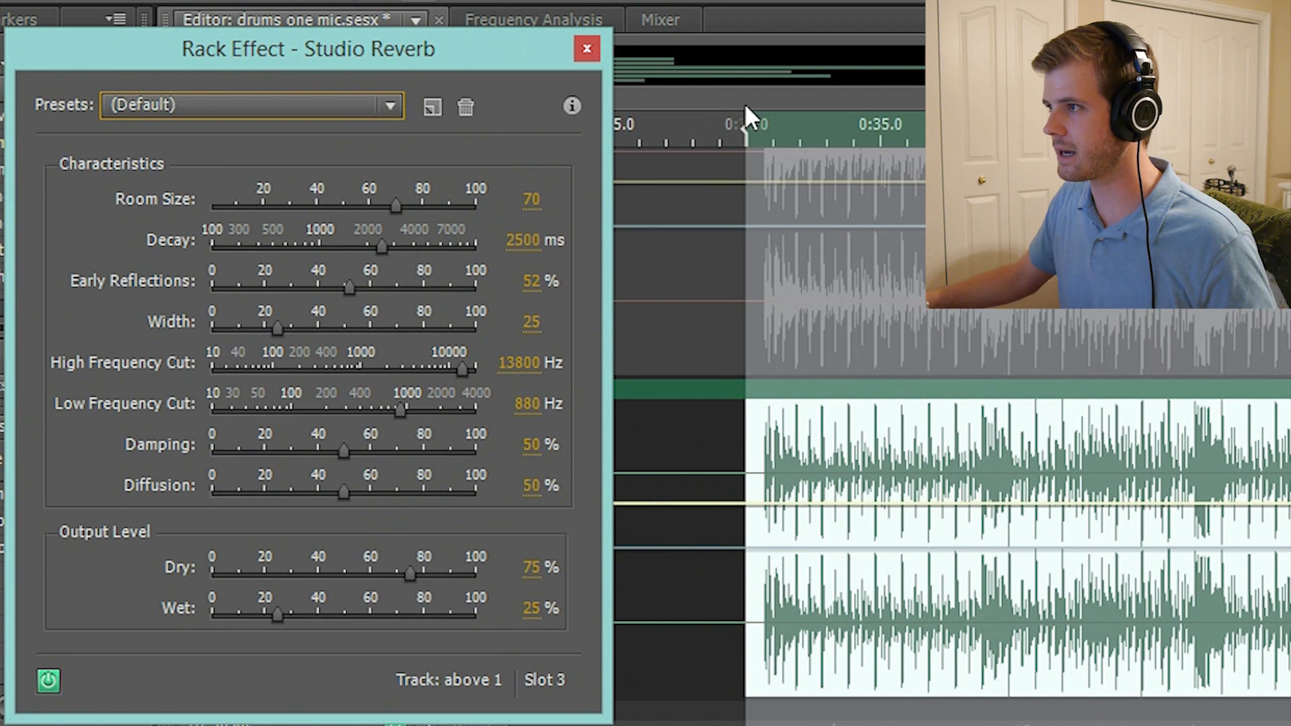
Set the reverb during playback to a 3143 ms decay, 18% early reflections, 84.6% dry and 18.6% wet.
{"action": "left_click", "coordinate": [752, 135]}
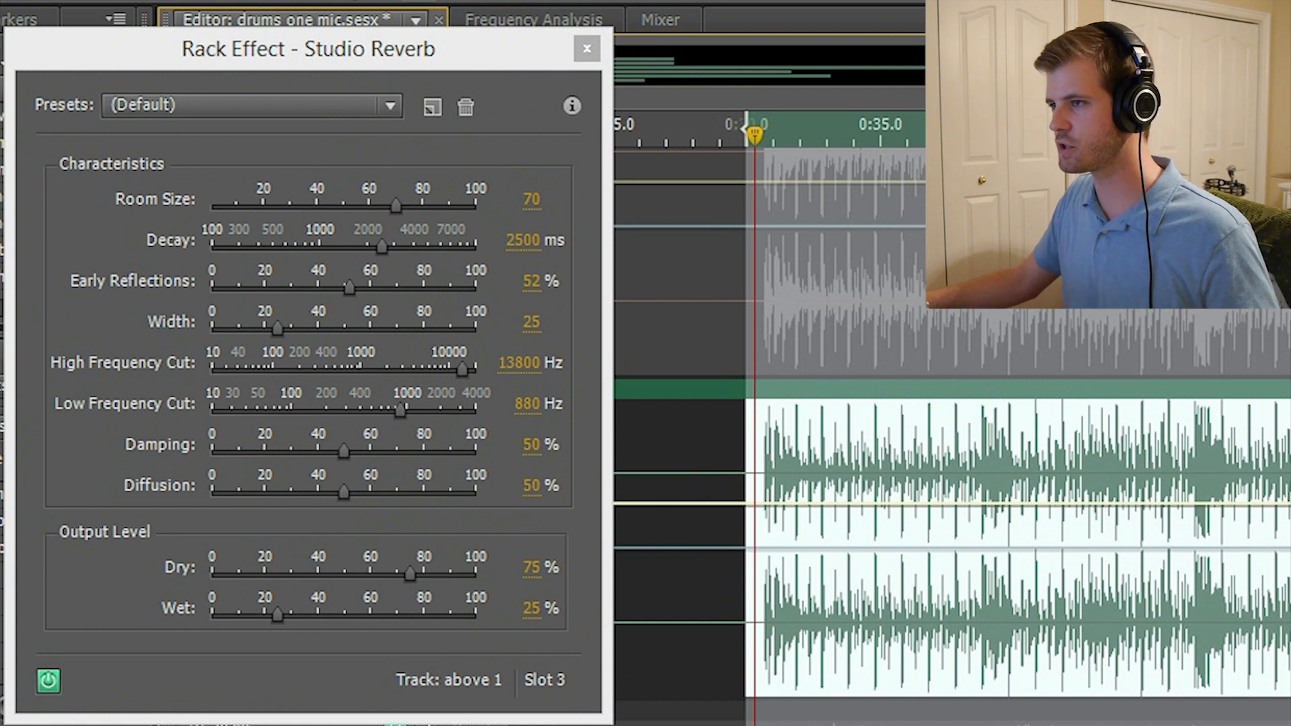
{"action": "key", "text": "space"}
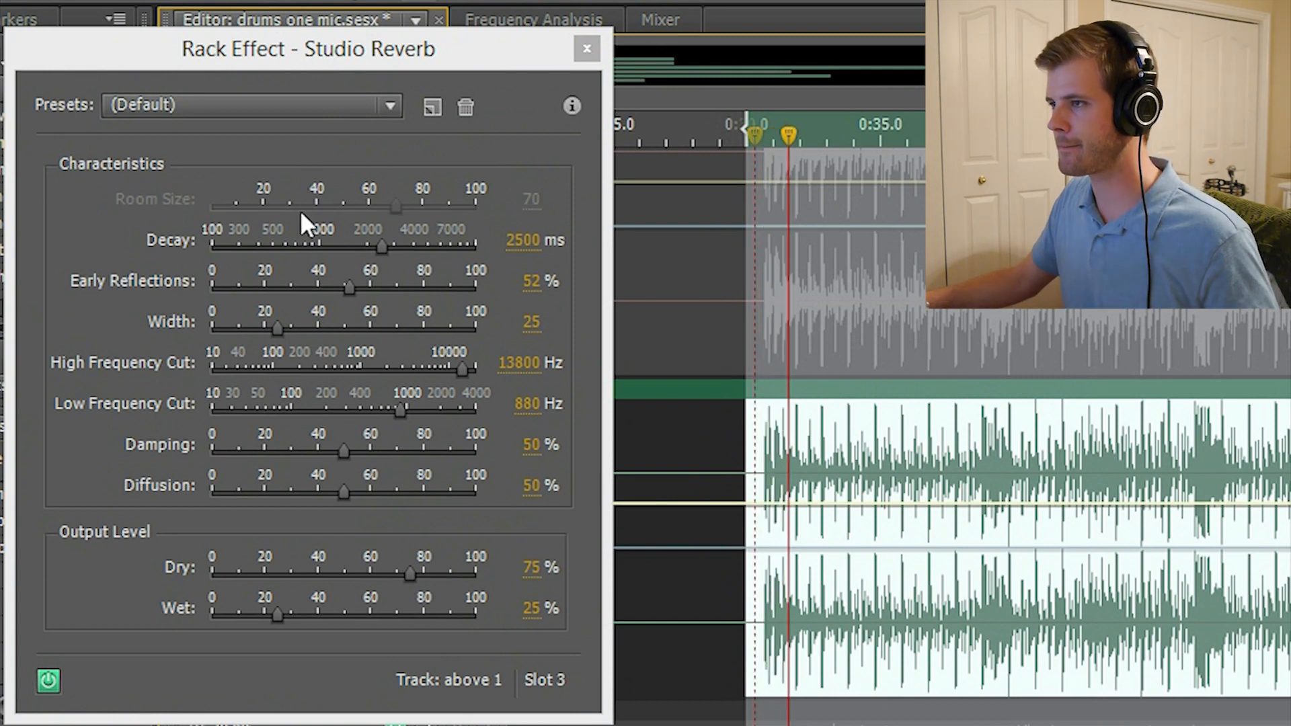
{"action": "left_click_drag", "start_coordinate": [381, 245], "coordinate": [397, 248]}
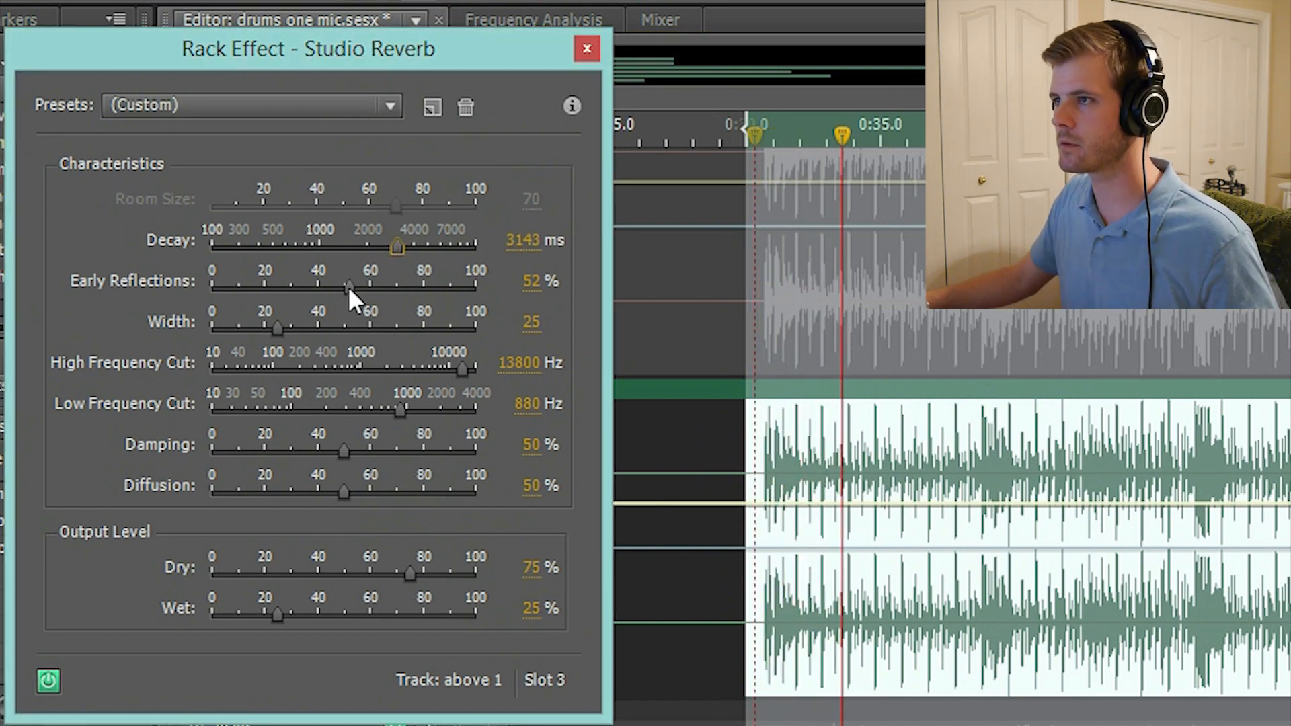
{"action": "left_click_drag", "start_coordinate": [351, 289], "coordinate": [259, 285]}
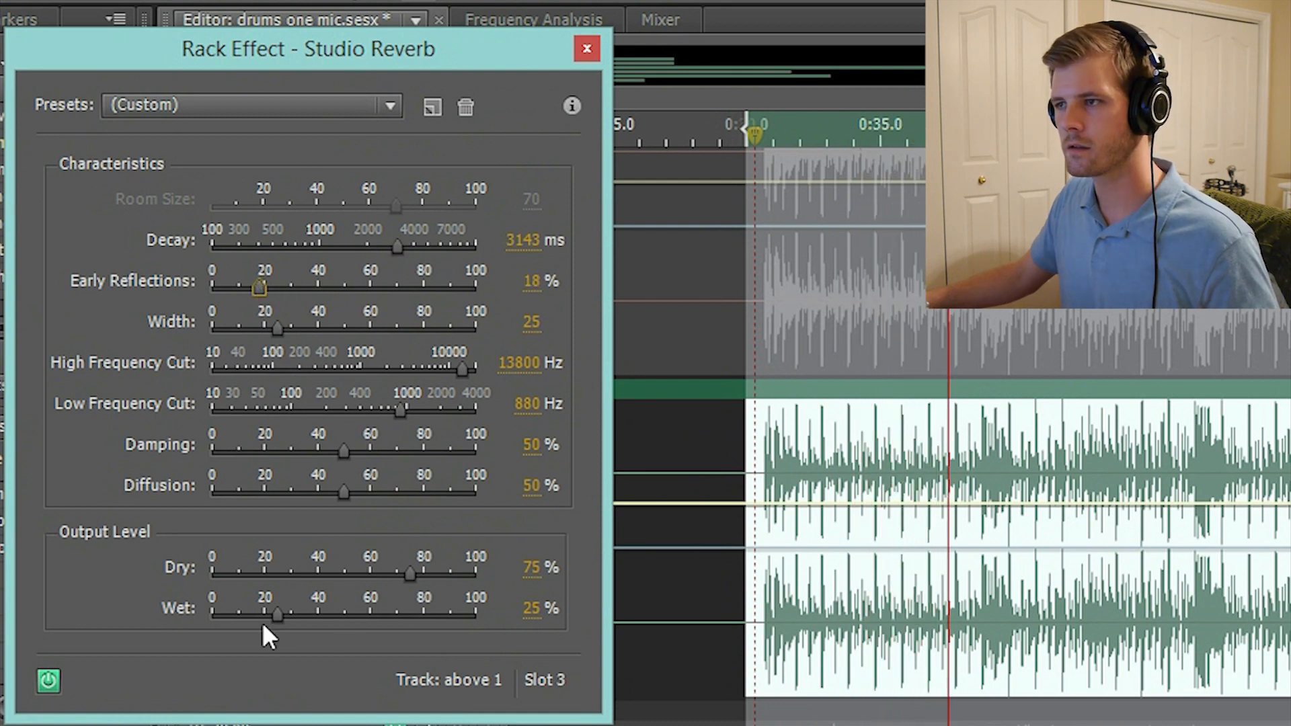
{"action": "left_click_drag", "start_coordinate": [276, 616], "coordinate": [261, 616]}
{"action": "left_click", "coordinate": [433, 570]}
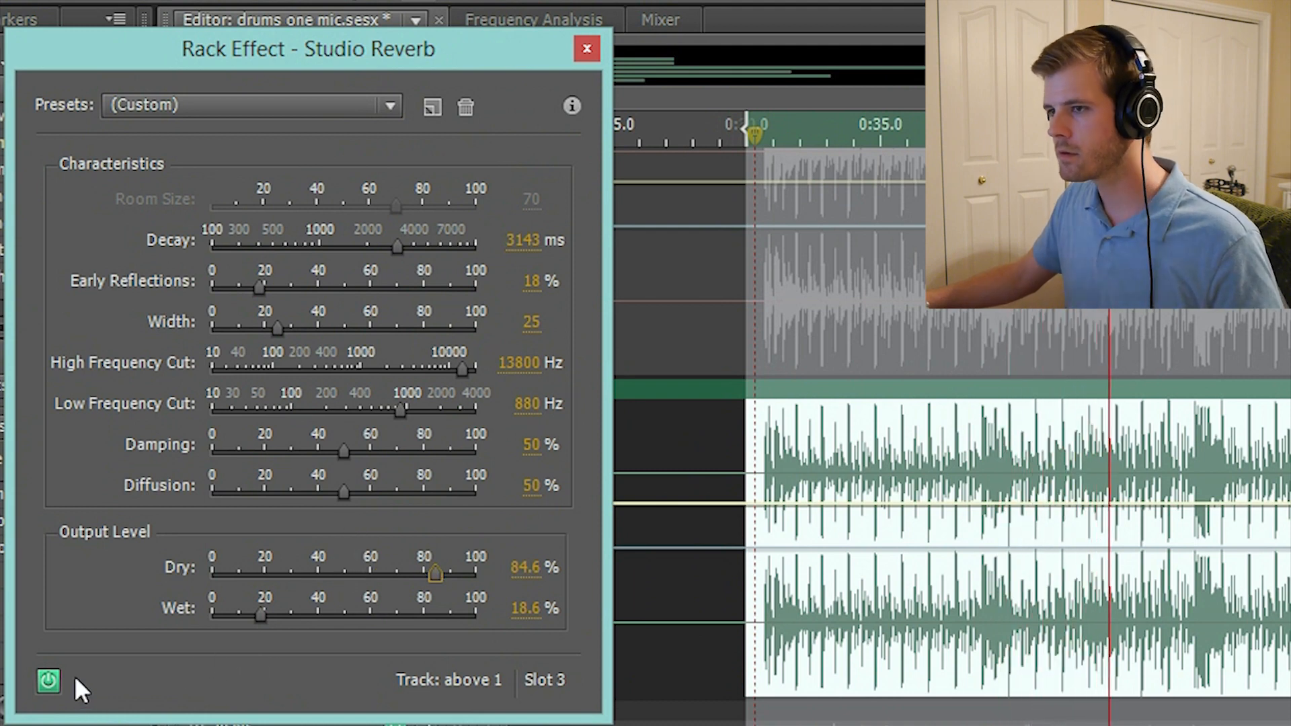
{"action": "key", "text": "space"}
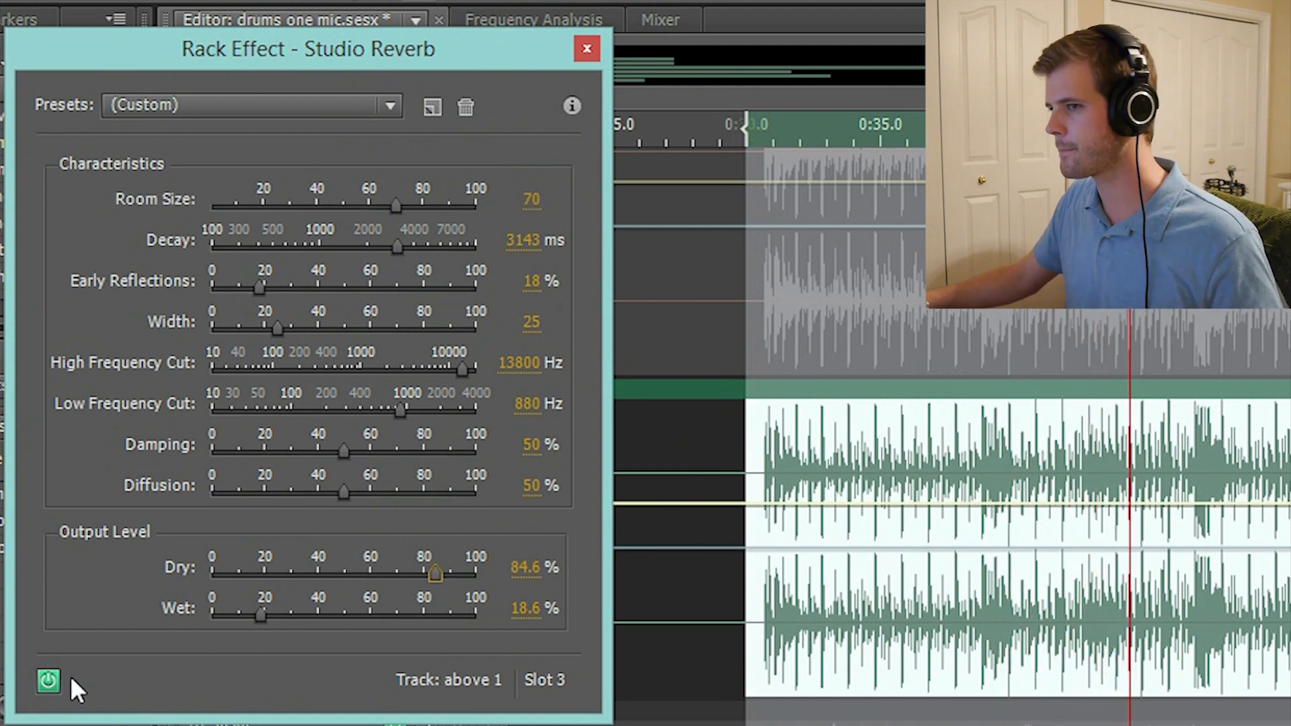
Play from the start of the selection and toggle the Studio Reverb's bypass to compare the drums with and without reverb.
{"action": "left_click", "coordinate": [755, 130]}
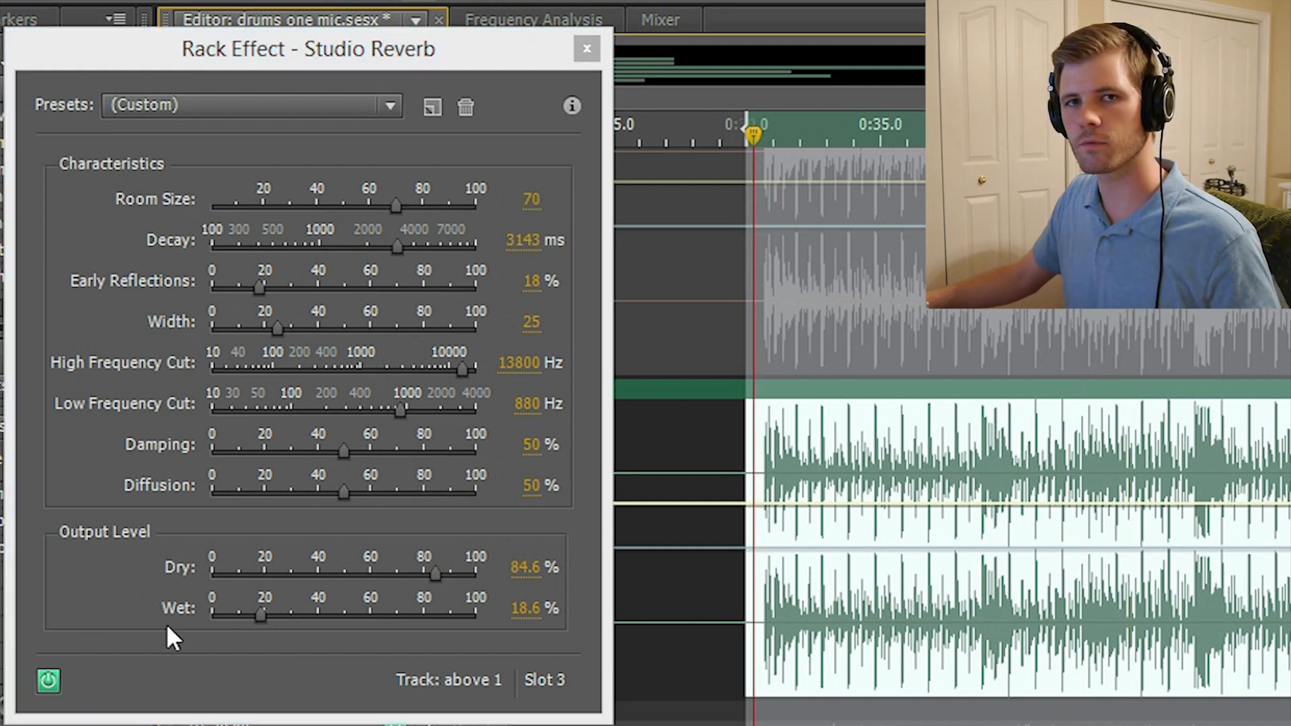
{"action": "key", "text": "space"}
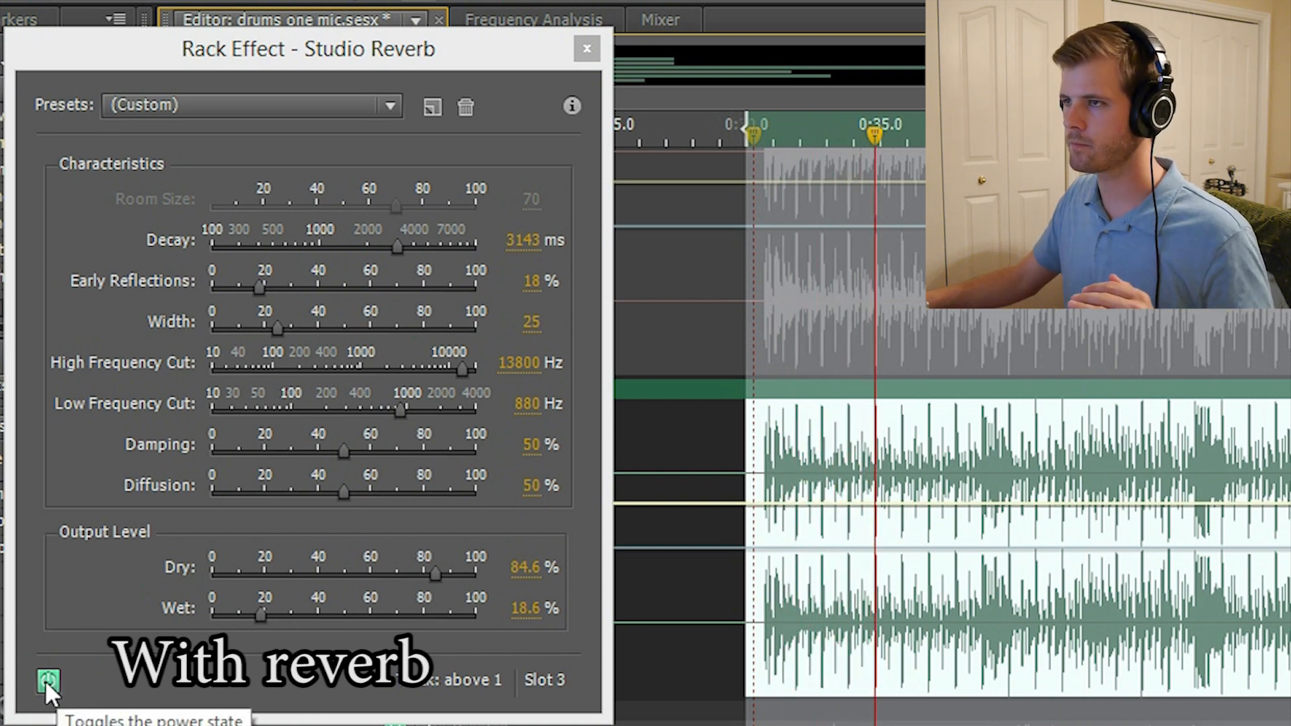
{"action": "left_click", "coordinate": [47, 680]}
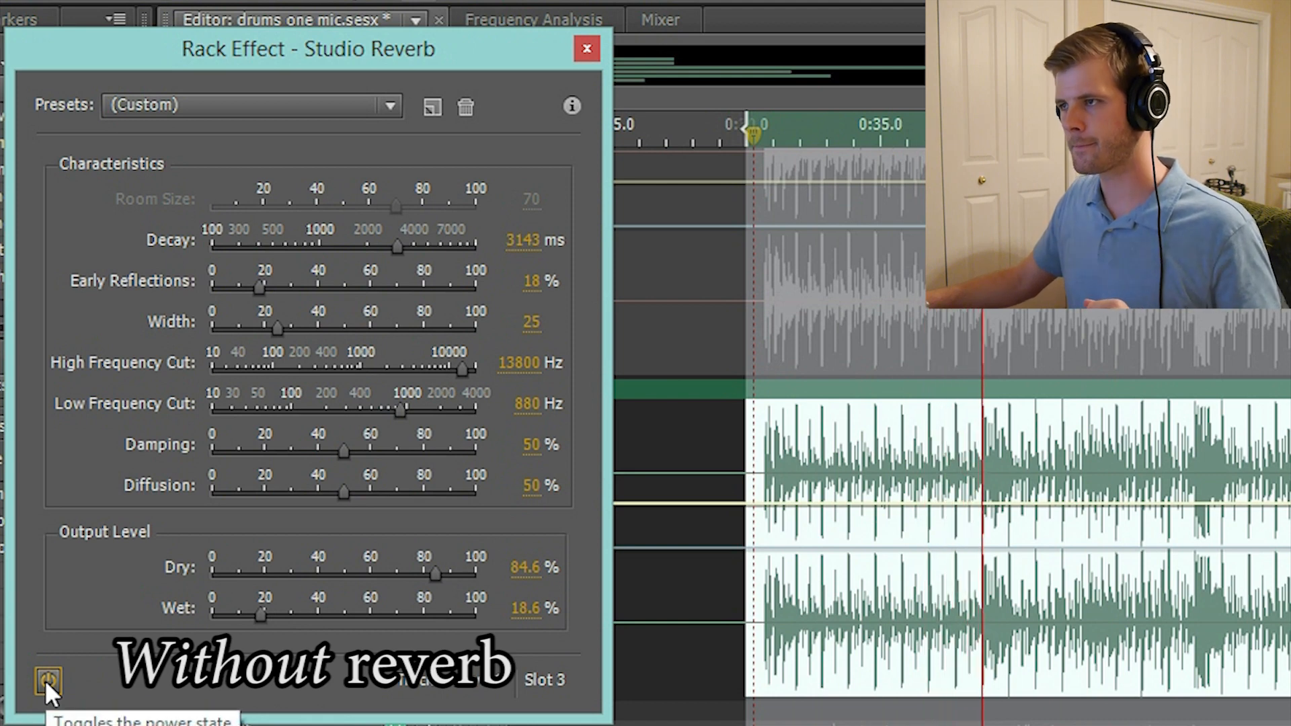
{"action": "left_click", "coordinate": [47, 680]}
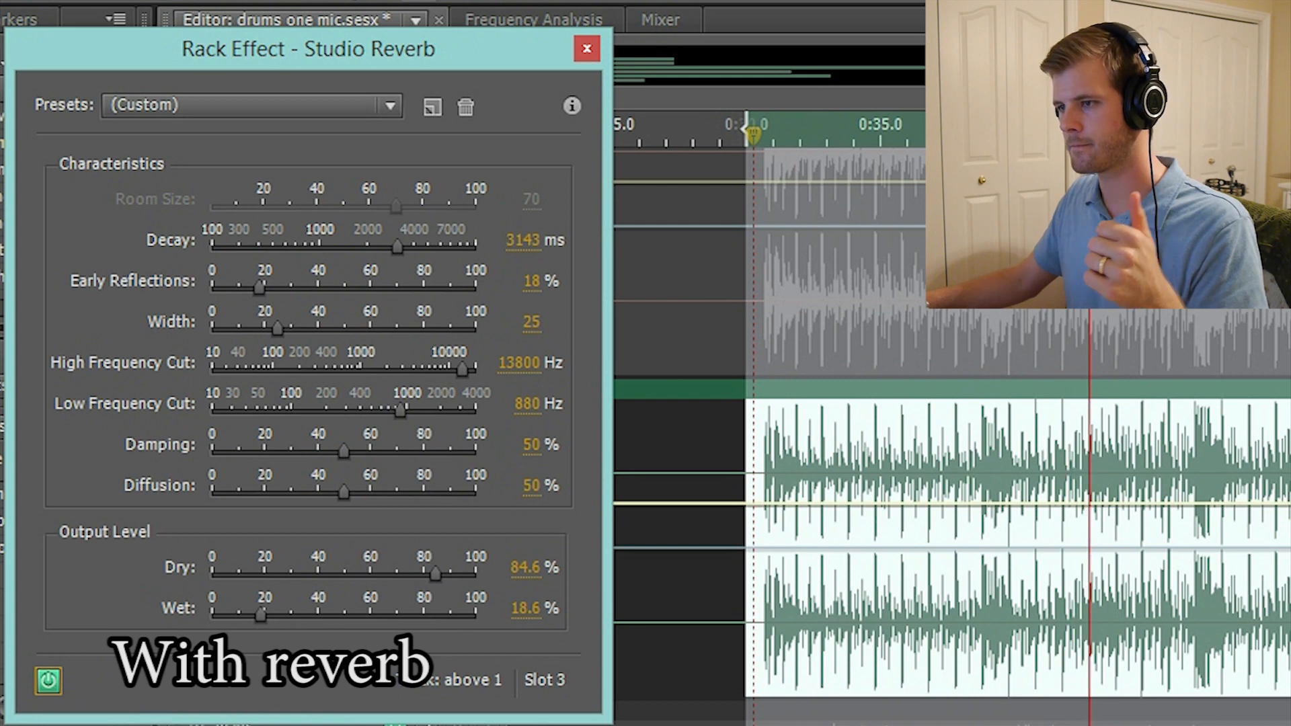
{"action": "key", "text": "space"}
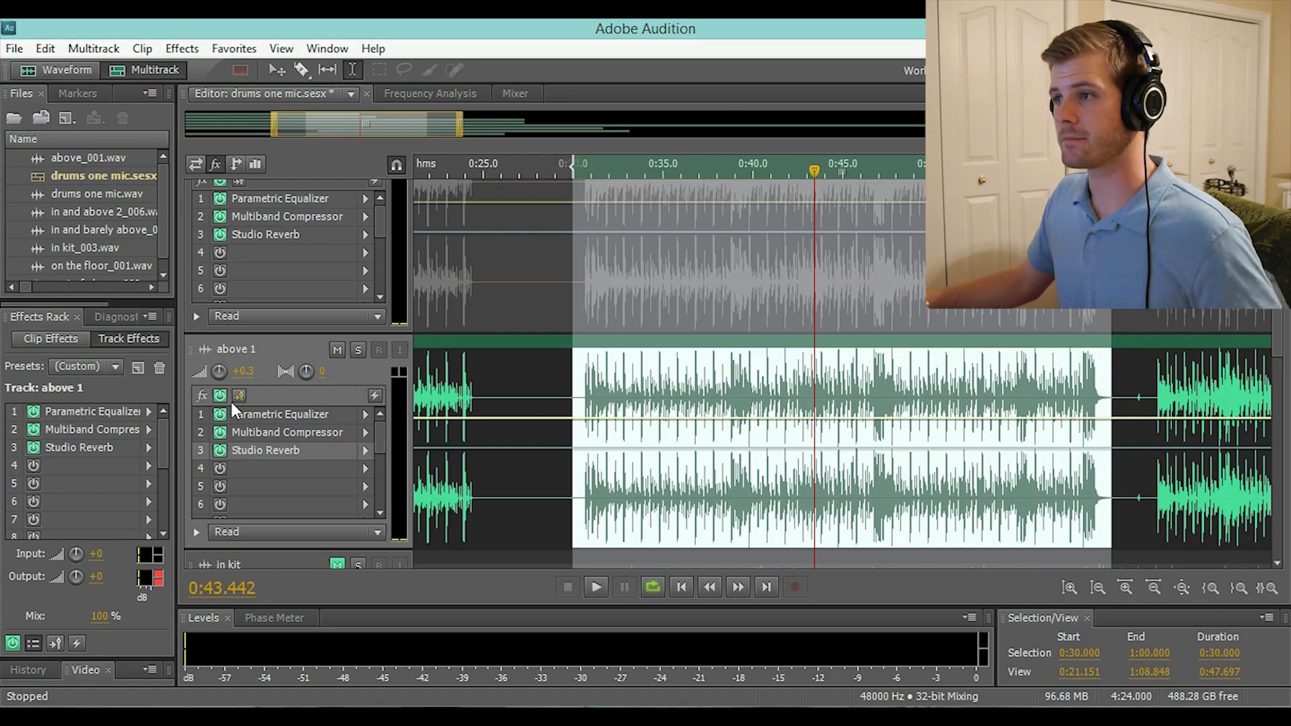
Play from the selection start and switch the above 1 track's whole effects rack off and on to compare the processed and raw drums.
{"action": "left_click", "coordinate": [579, 171]}
{"action": "left_click", "coordinate": [219, 397]}
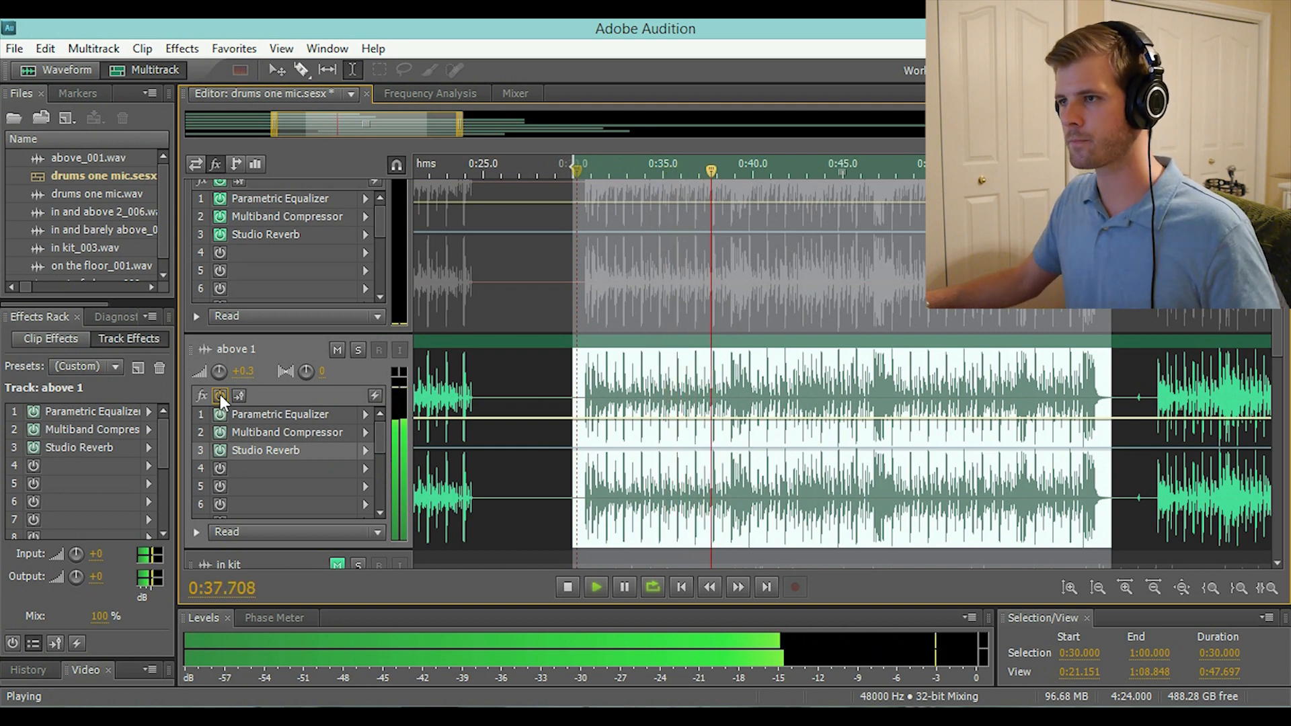
{"action": "left_click", "coordinate": [220, 394]}
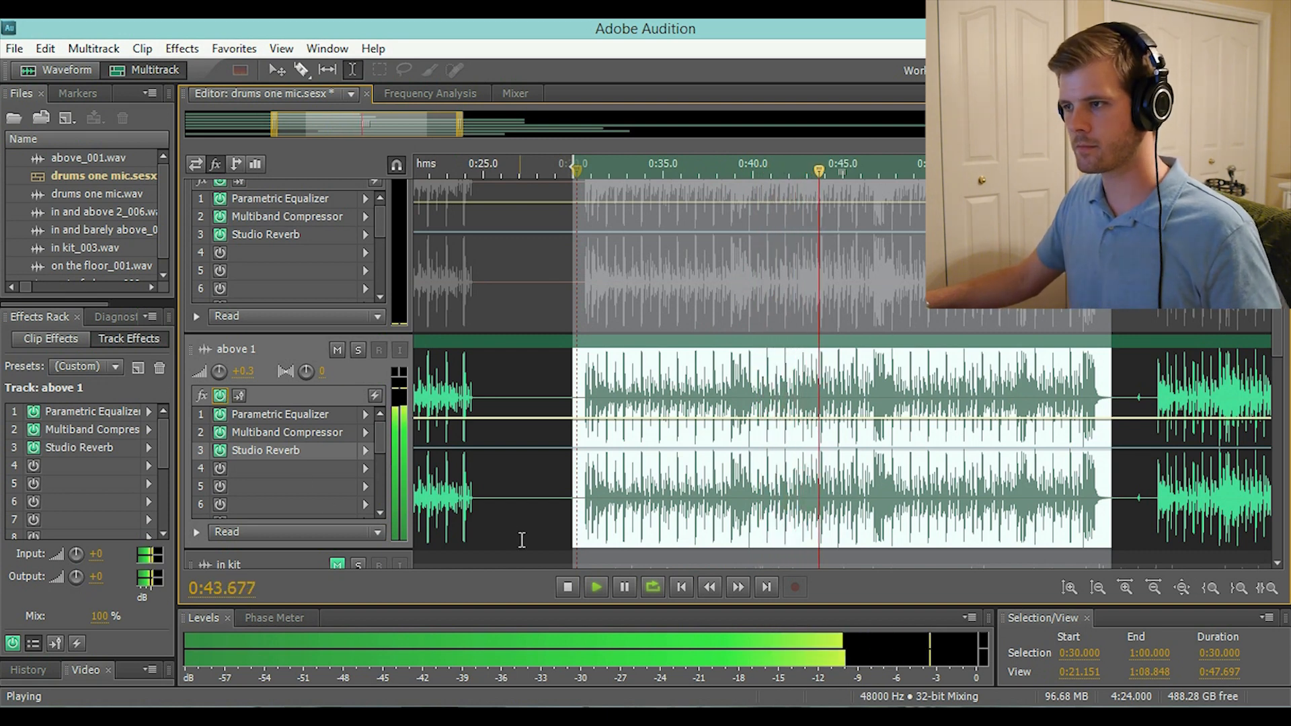
{"action": "left_click", "coordinate": [567, 587]}
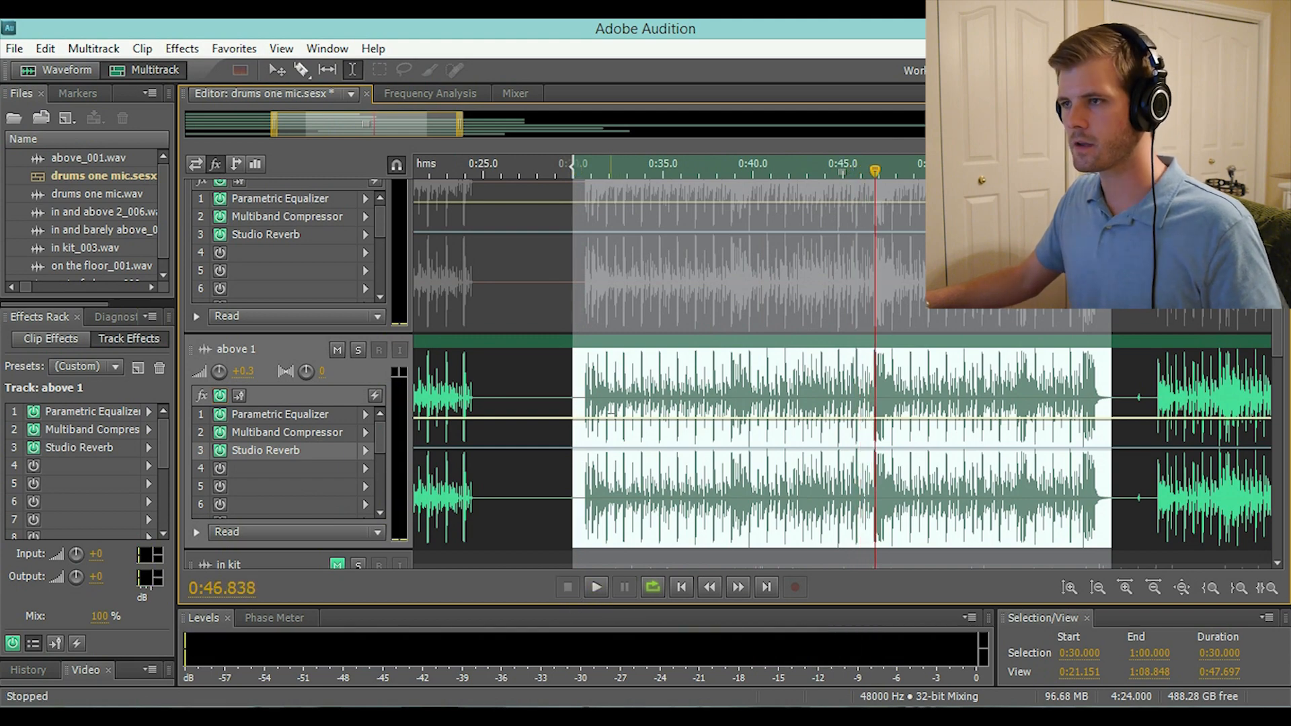
{"action": "scroll", "coordinate": [612, 403], "scroll_direction": "up", "scroll_amount": 1}
{"action": "scroll", "coordinate": [613, 403], "scroll_direction": "up", "scroll_amount": 1}
{"action": "scroll", "coordinate": [626, 360], "scroll_direction": "down", "scroll_amount": 2}
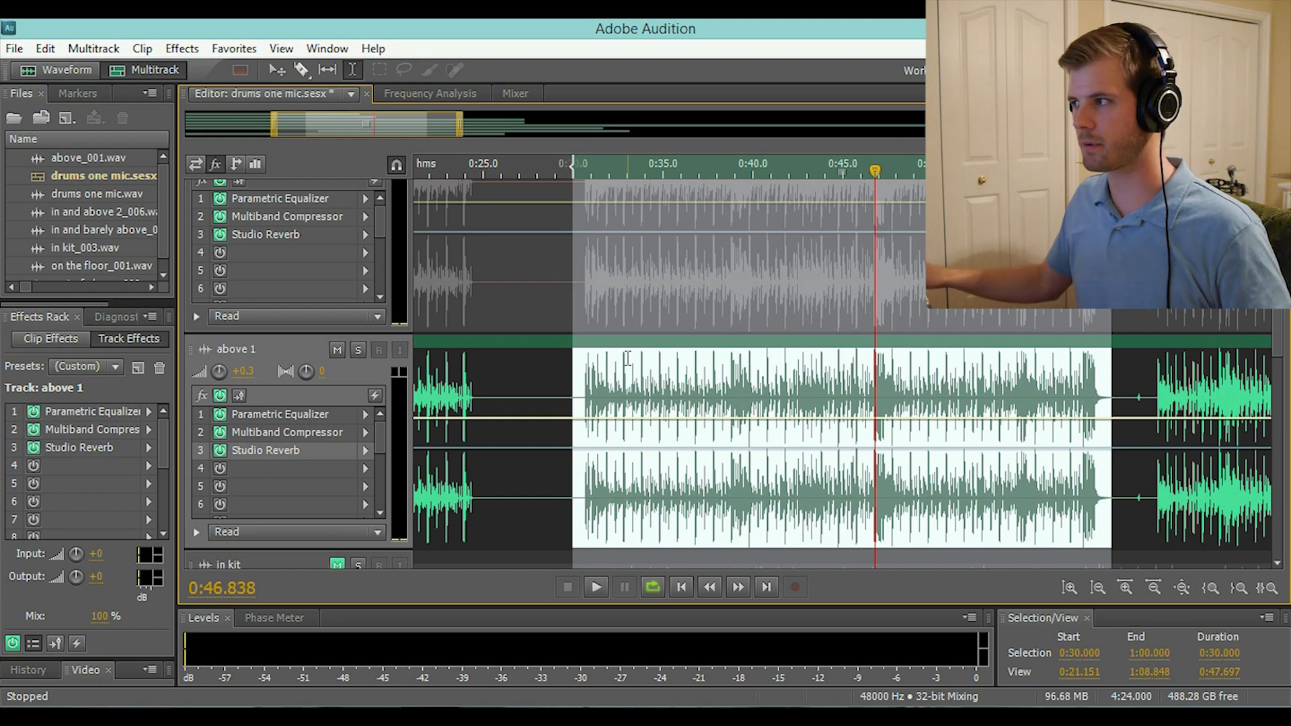
Unmute the above track and play it together with above 1 from near the start of the selection.
{"action": "scroll", "coordinate": [626, 357], "scroll_direction": "up", "scroll_amount": 1}
{"action": "left_click", "coordinate": [337, 191]}
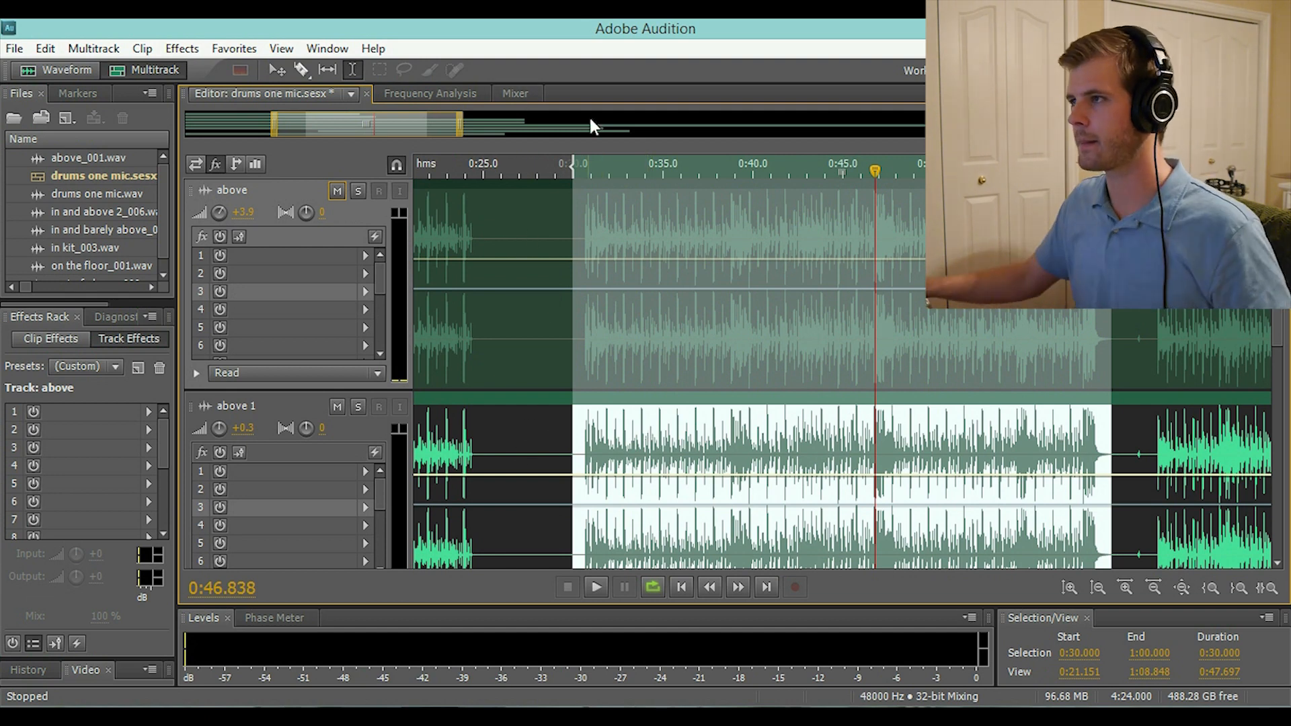
{"action": "left_click", "coordinate": [576, 172]}
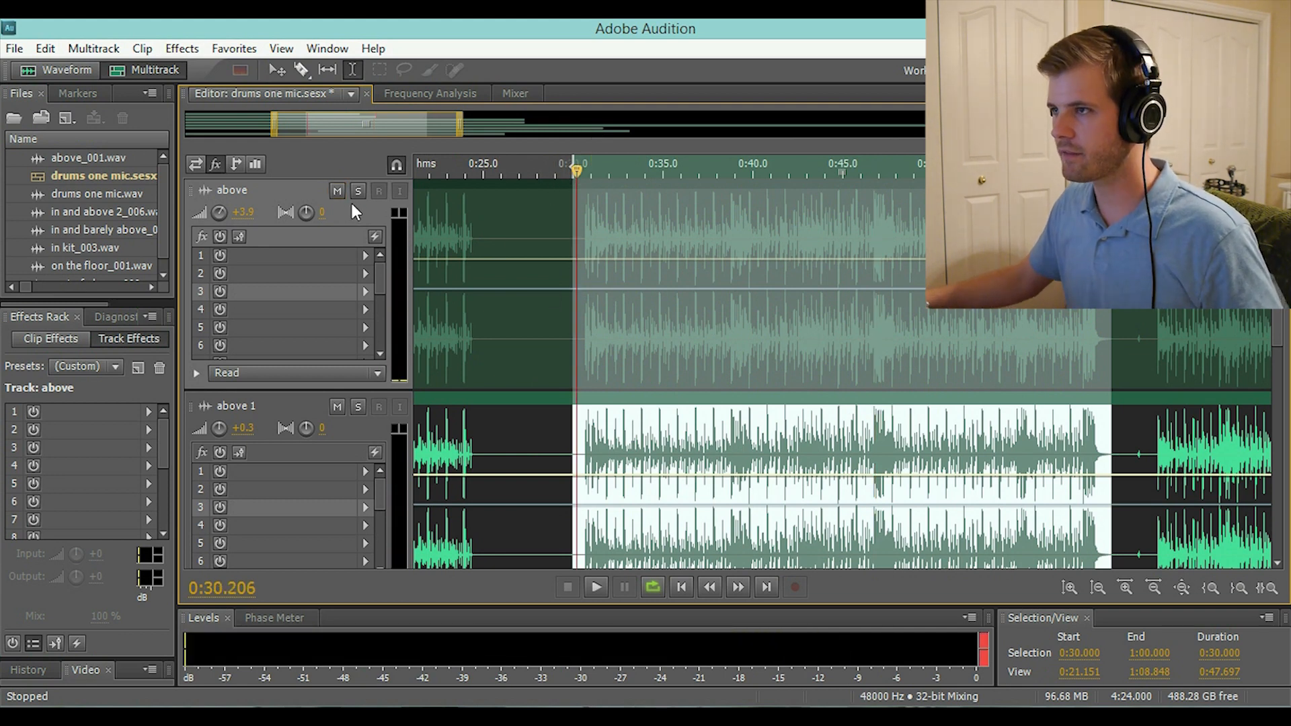
Add Dynamics Processing to the first effect slot of the above 1 track and keep its timeline in view.
{"action": "left_click", "coordinate": [364, 469]}
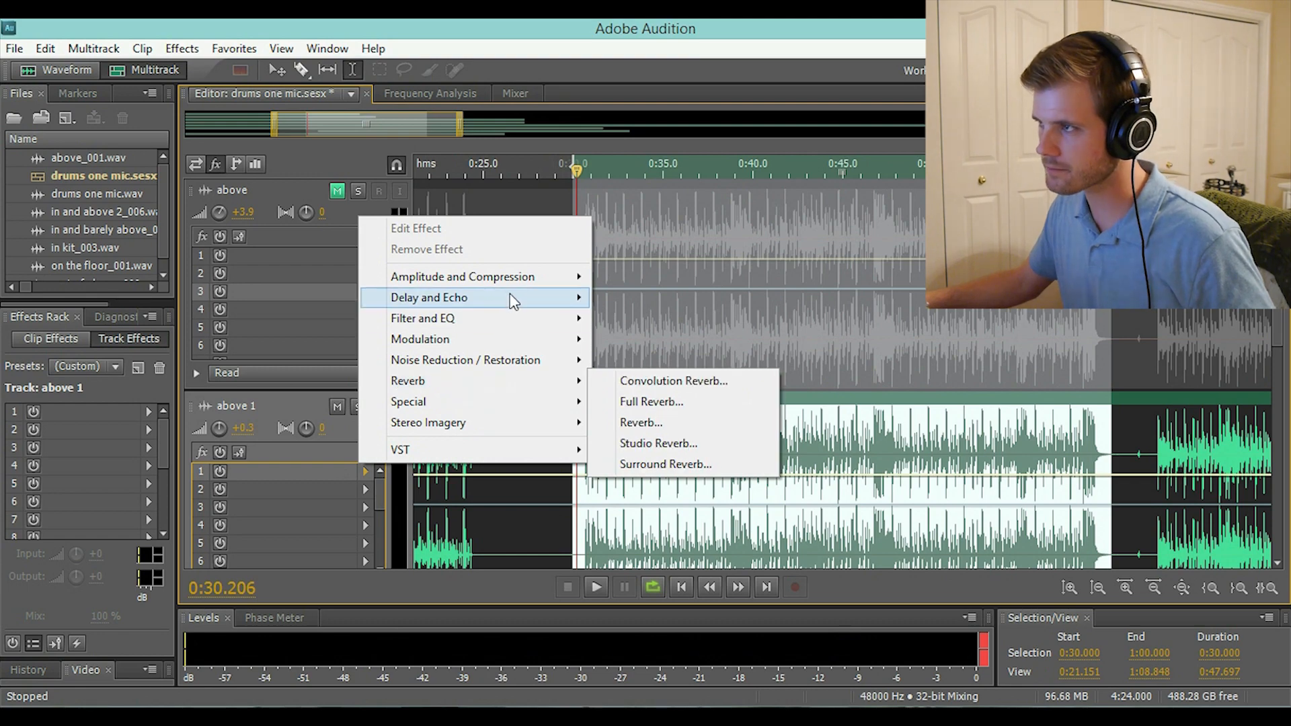
{"action": "mouse_move", "coordinate": [511, 281]}
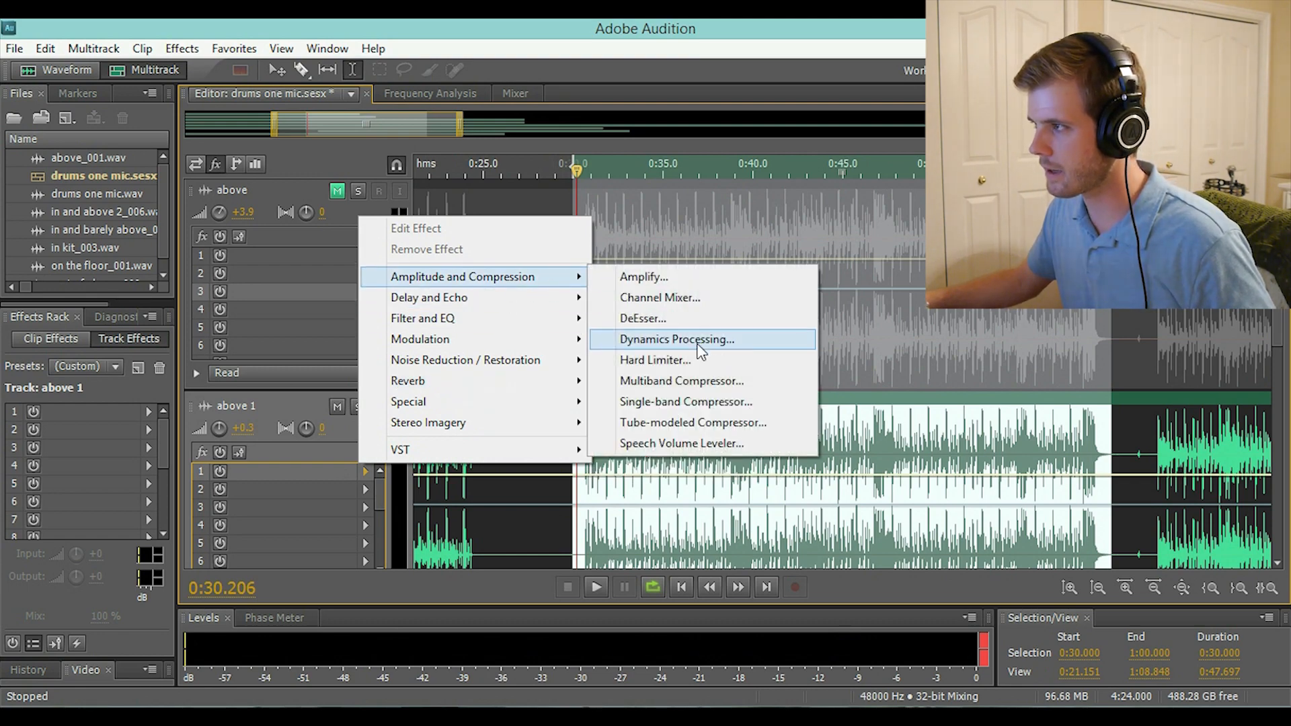
{"action": "left_click", "coordinate": [676, 339]}
{"action": "left_click_drag", "start_coordinate": [612, 34], "coordinate": [312, 70]}
{"action": "left_click_drag", "start_coordinate": [499, 174], "coordinate": [501, 173]}
{"action": "left_click_drag", "start_coordinate": [521, 75], "coordinate": [426, 71]}
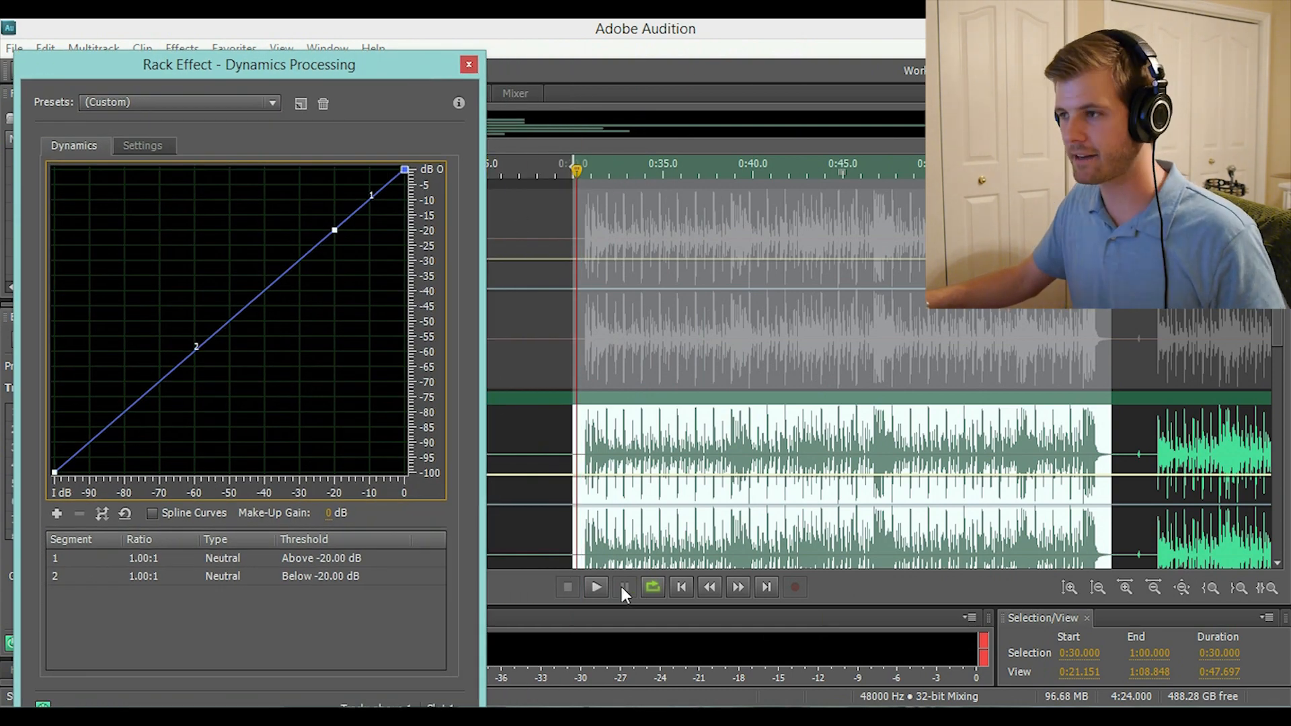
Shape the dynamics curve during playback to compress 21.84:1 above -27.30 dB with 1.01:1 below, and close the effect window.
{"action": "left_click", "coordinate": [596, 587]}
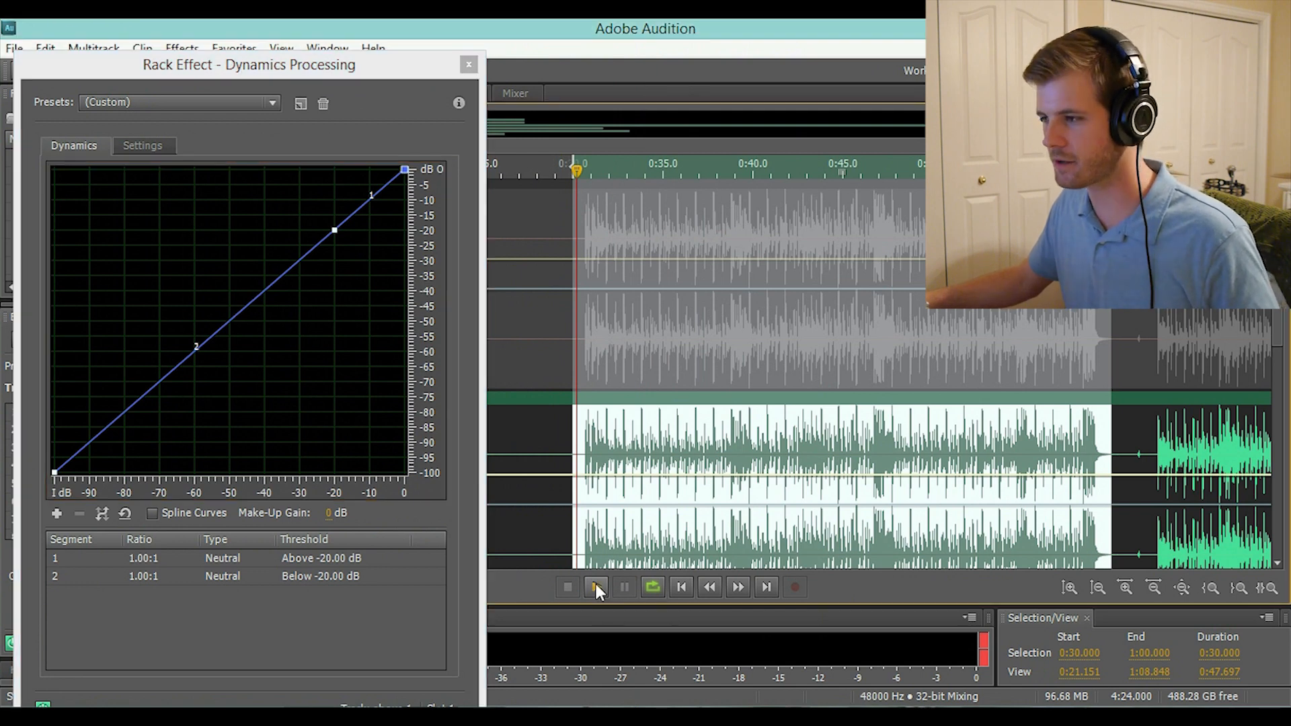
{"action": "left_click_drag", "start_coordinate": [405, 170], "coordinate": [308, 222]}
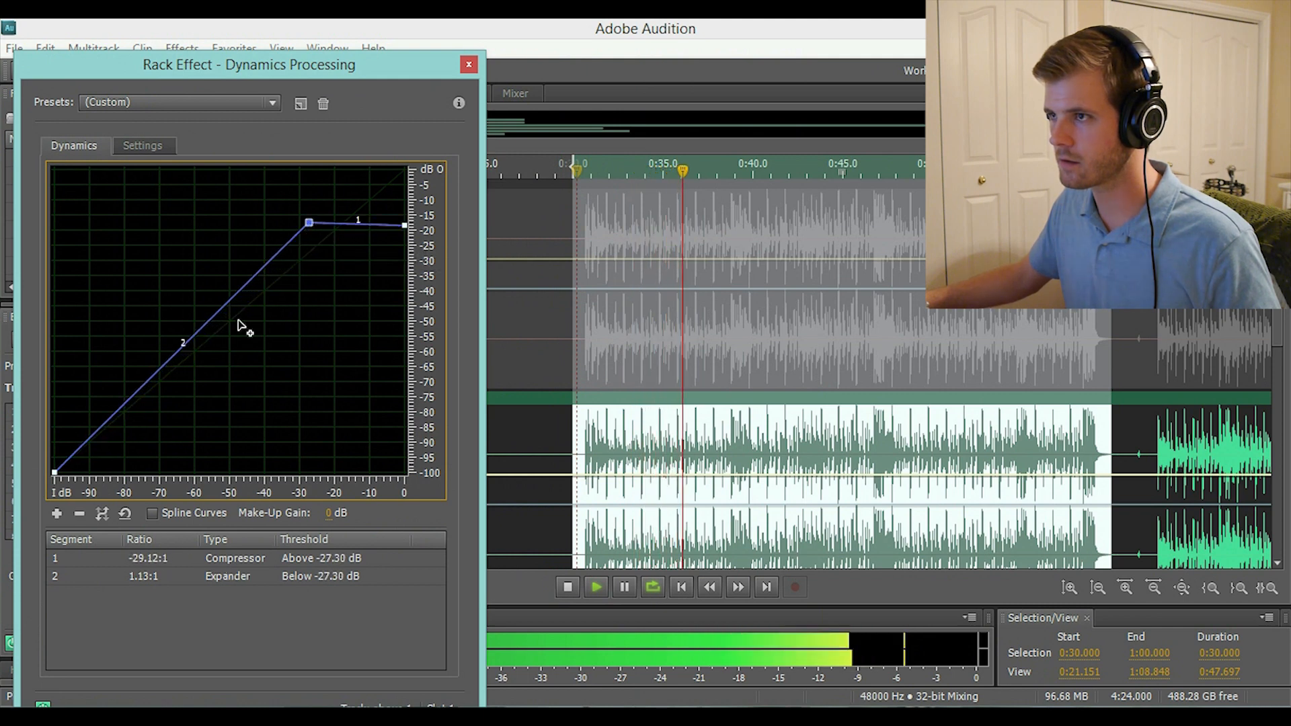
{"action": "left_click_drag", "start_coordinate": [55, 473], "coordinate": [33, 442]}
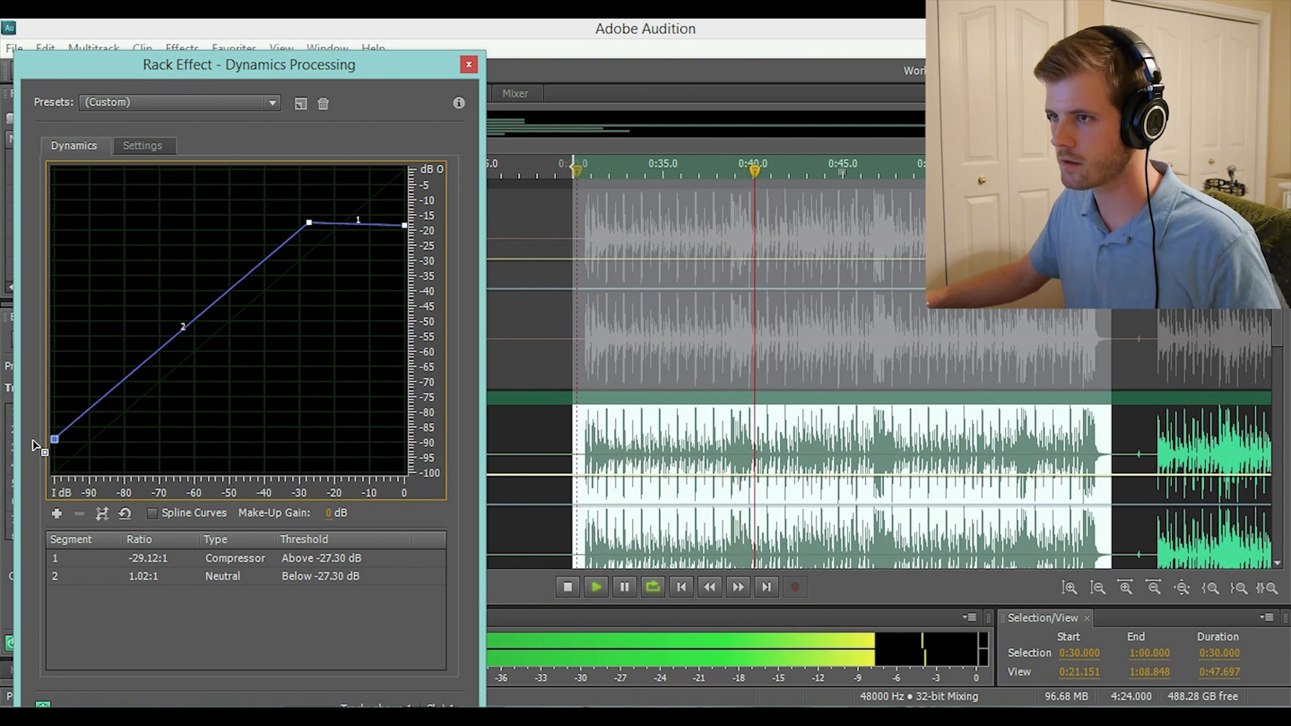
{"action": "left_click_drag", "start_coordinate": [405, 225], "coordinate": [407, 218]}
{"action": "left_click", "coordinate": [574, 586]}
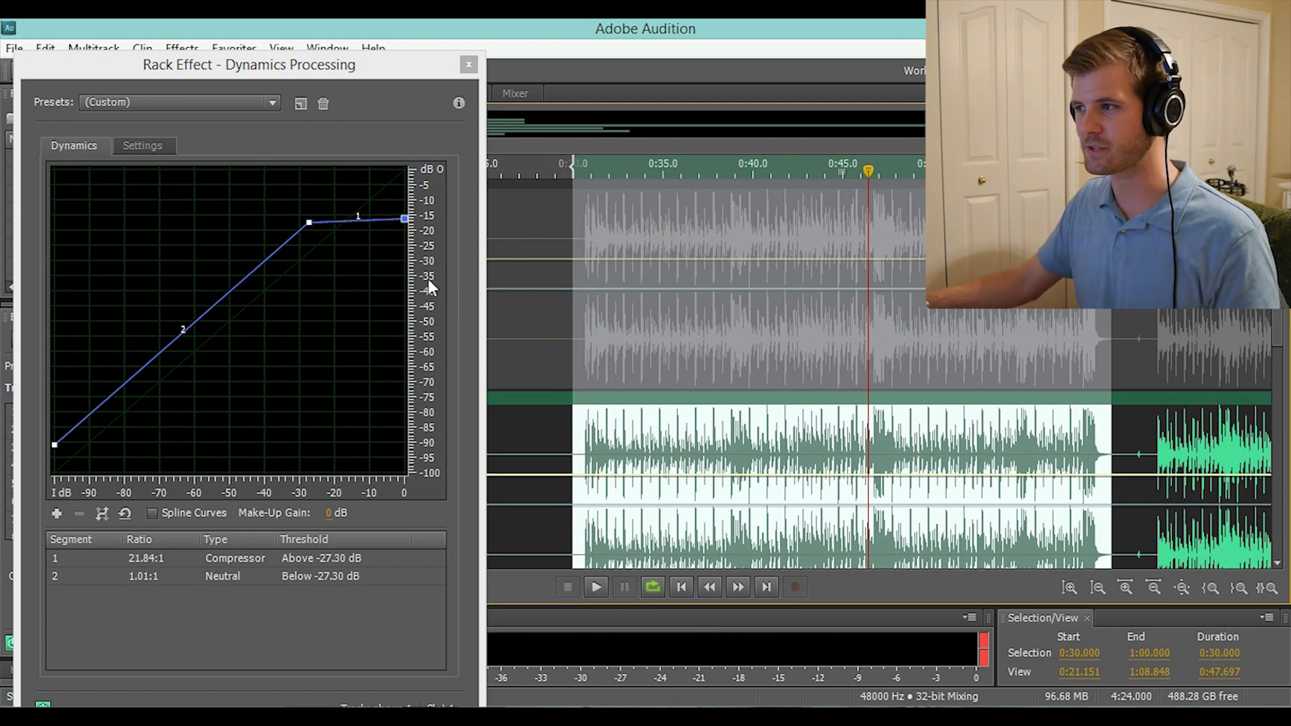
{"action": "left_click", "coordinate": [468, 64]}
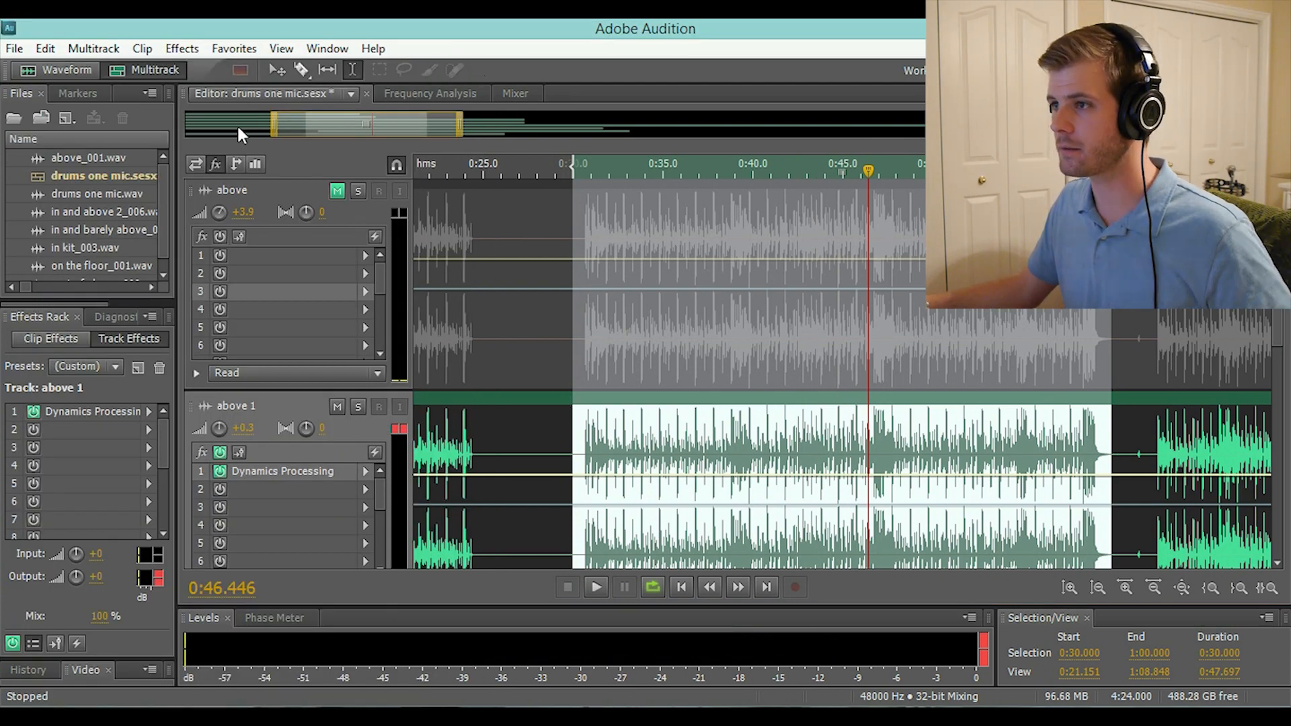
Unmute the above track, set its volume to +2.1 and above 1's to -10.5, and play both from near the selection start.
{"action": "left_click_drag", "start_coordinate": [221, 214], "coordinate": [216, 213]}
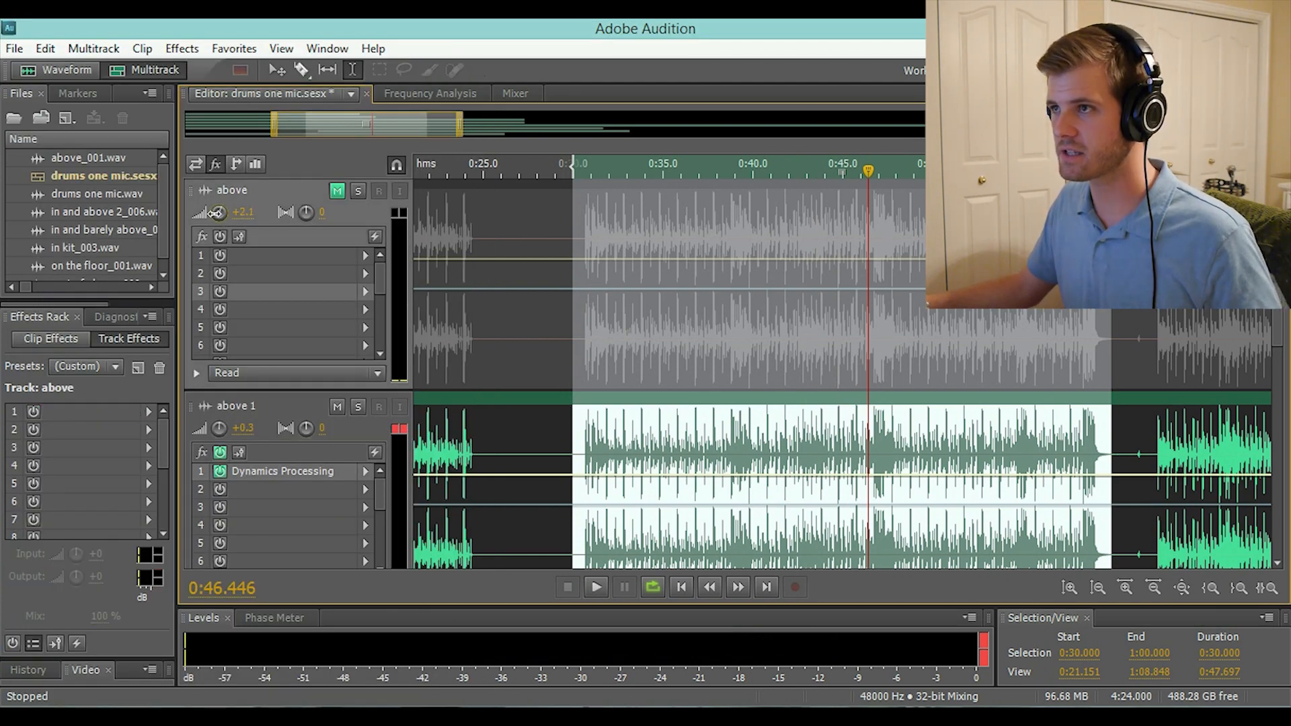
{"action": "left_click", "coordinate": [337, 191]}
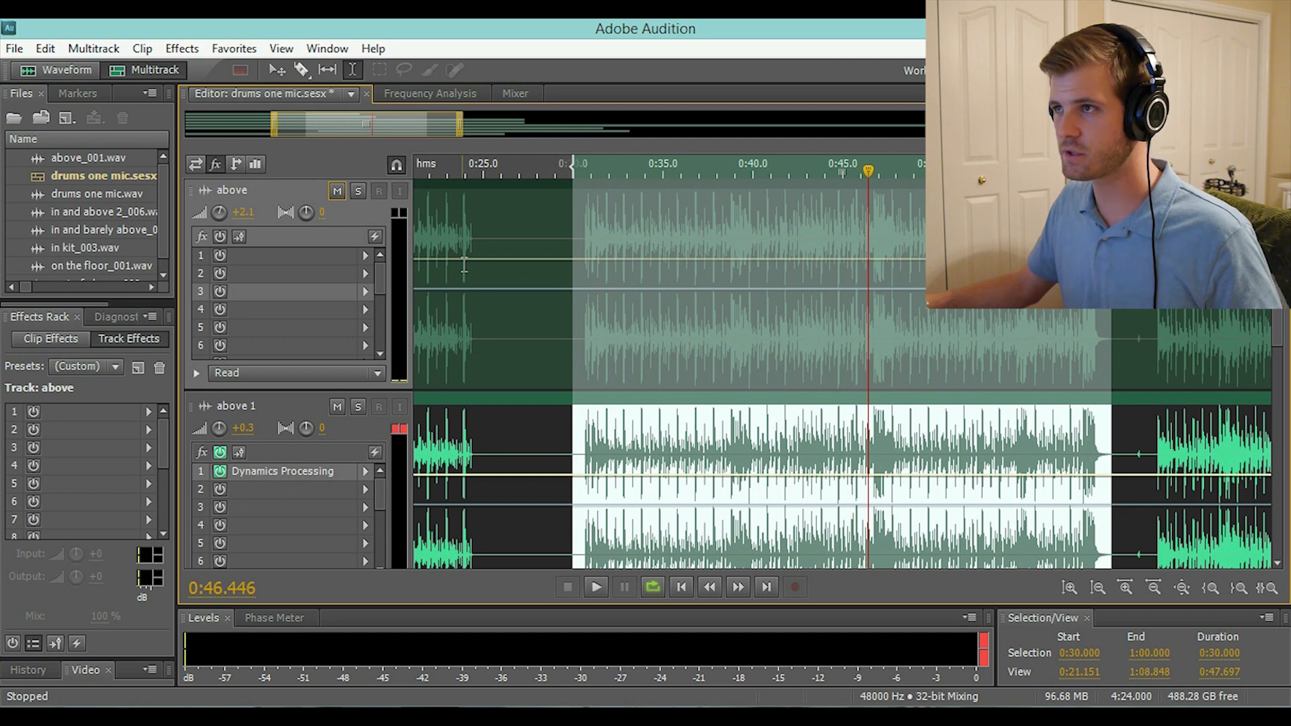
{"action": "left_click_drag", "start_coordinate": [590, 166], "coordinate": [580, 169]}
{"action": "left_click_drag", "start_coordinate": [223, 429], "coordinate": [189, 427]}
{"action": "key", "text": "space"}
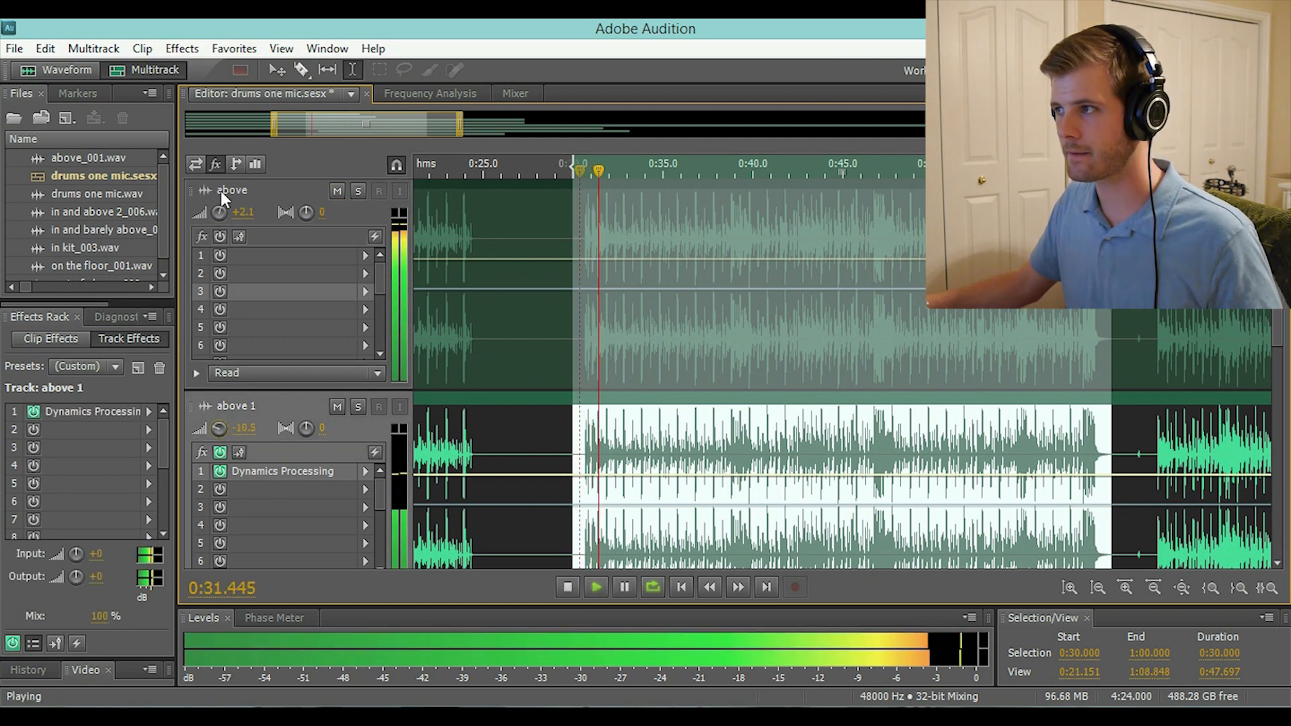
Balance the two tracks during playback with above at -6.6 and above 1 at -5.4, and stop playback.
{"action": "left_click_drag", "start_coordinate": [219, 212], "coordinate": [188, 213]}
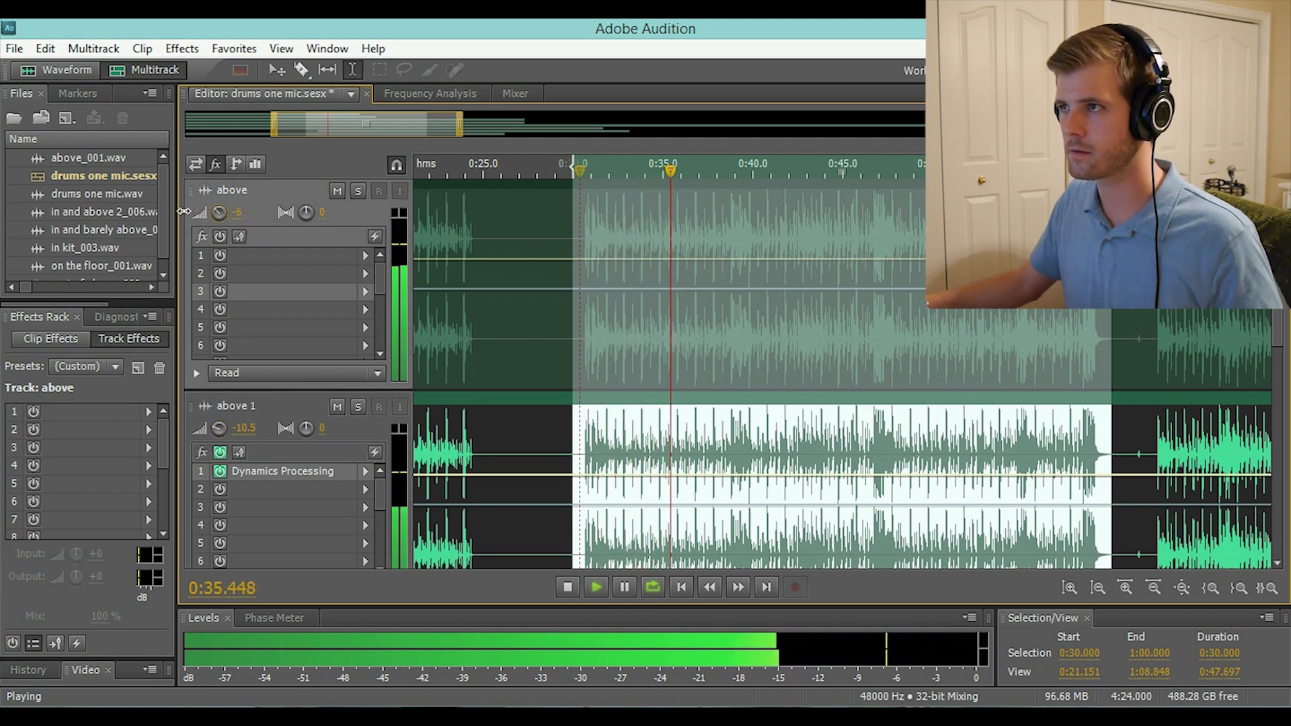
{"action": "left_click_drag", "start_coordinate": [221, 435], "coordinate": [231, 421]}
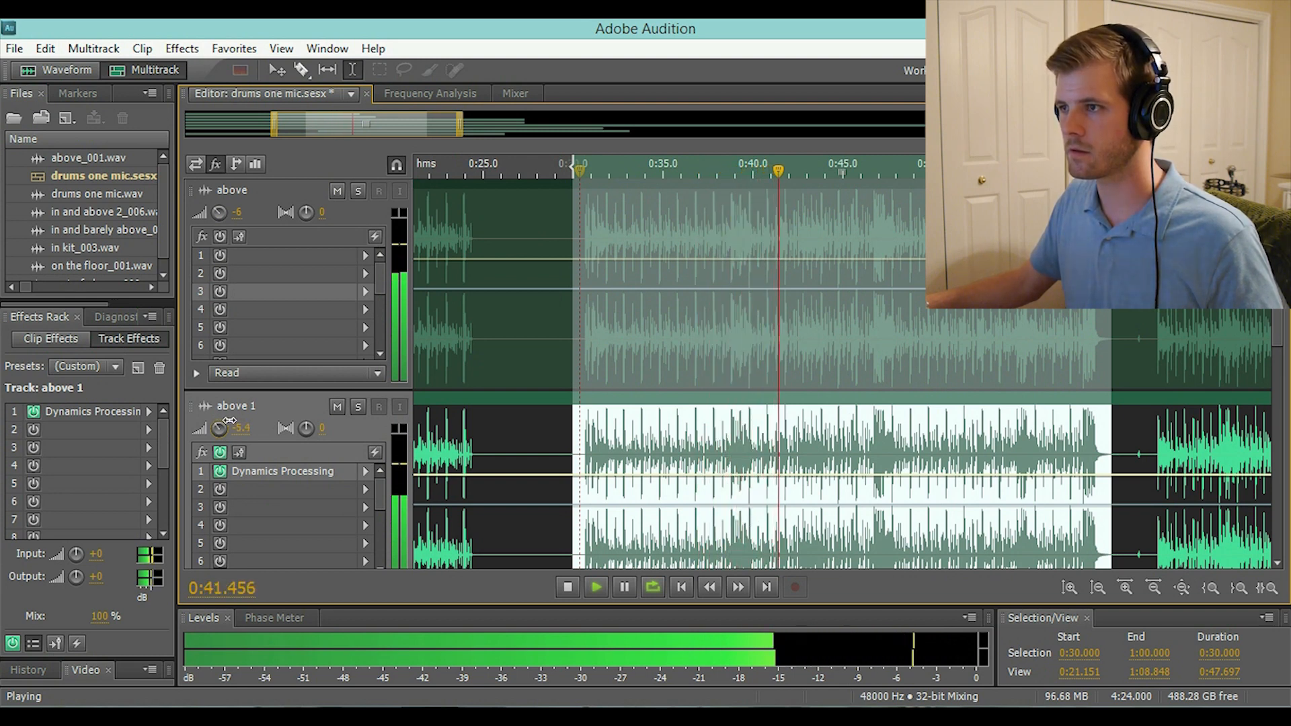
{"action": "left_click_drag", "start_coordinate": [220, 212], "coordinate": [217, 212]}
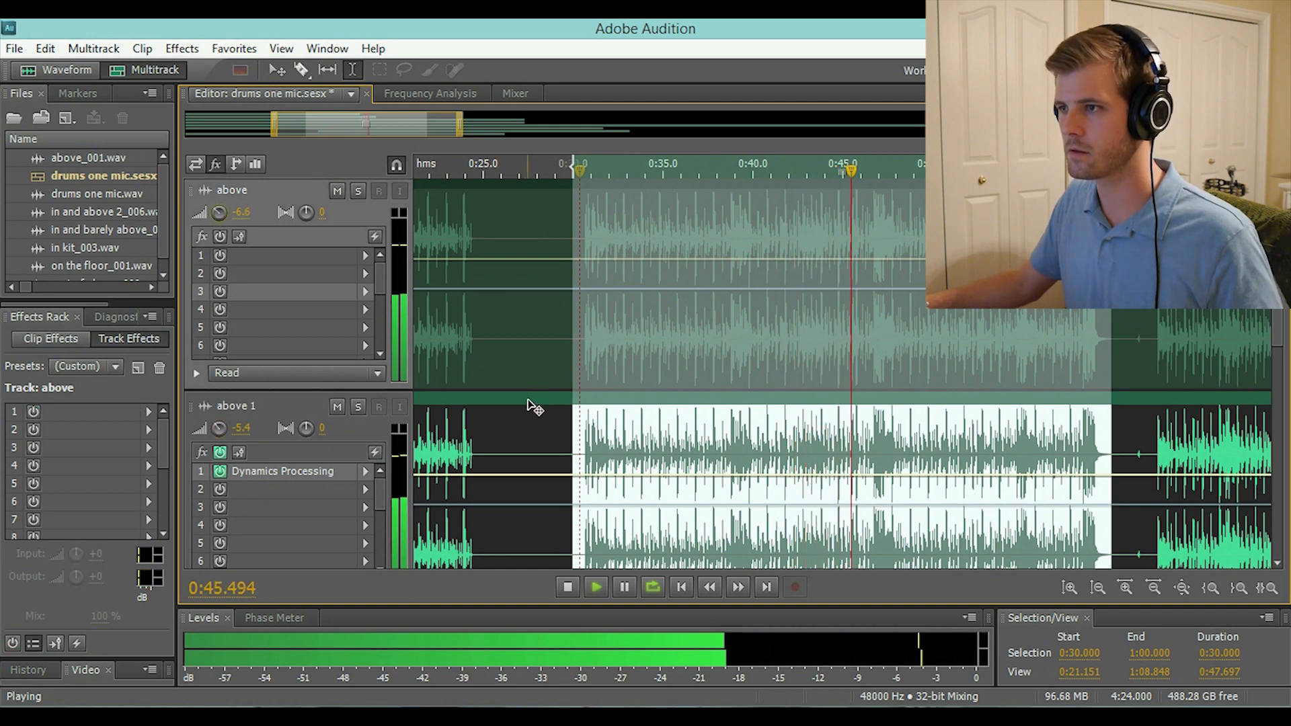
{"action": "key", "text": "space"}
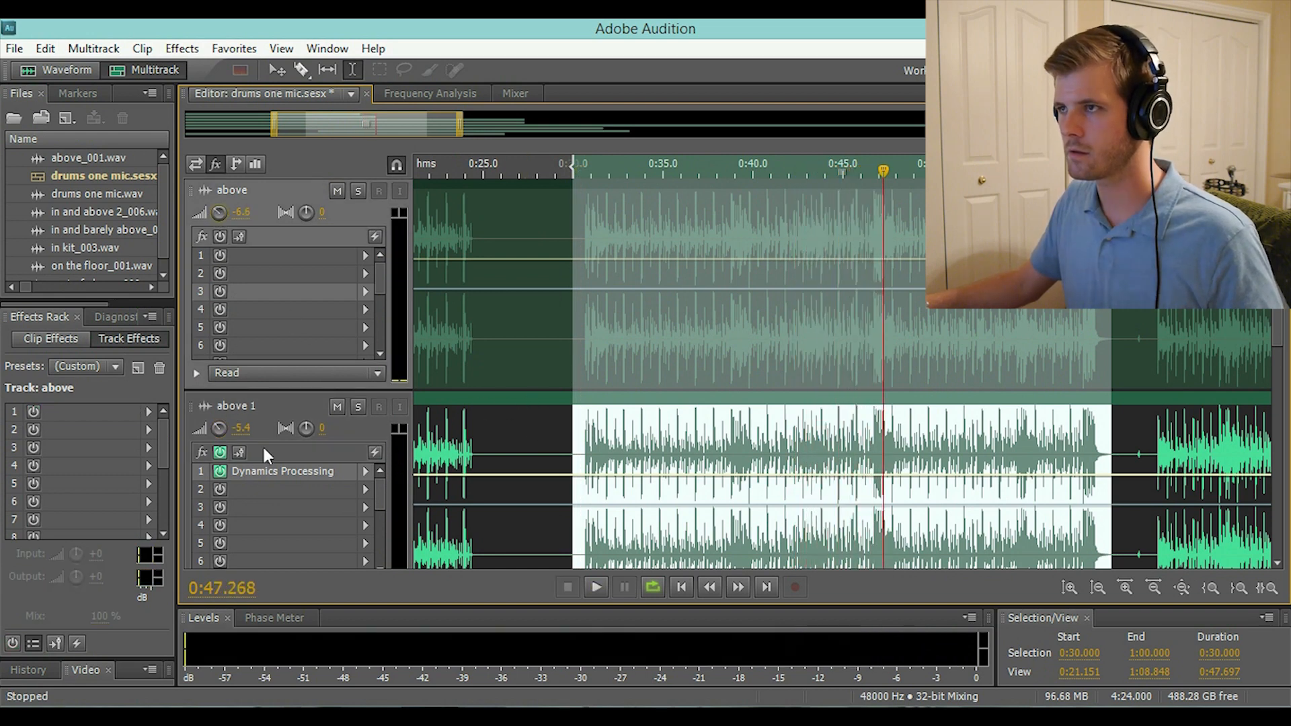